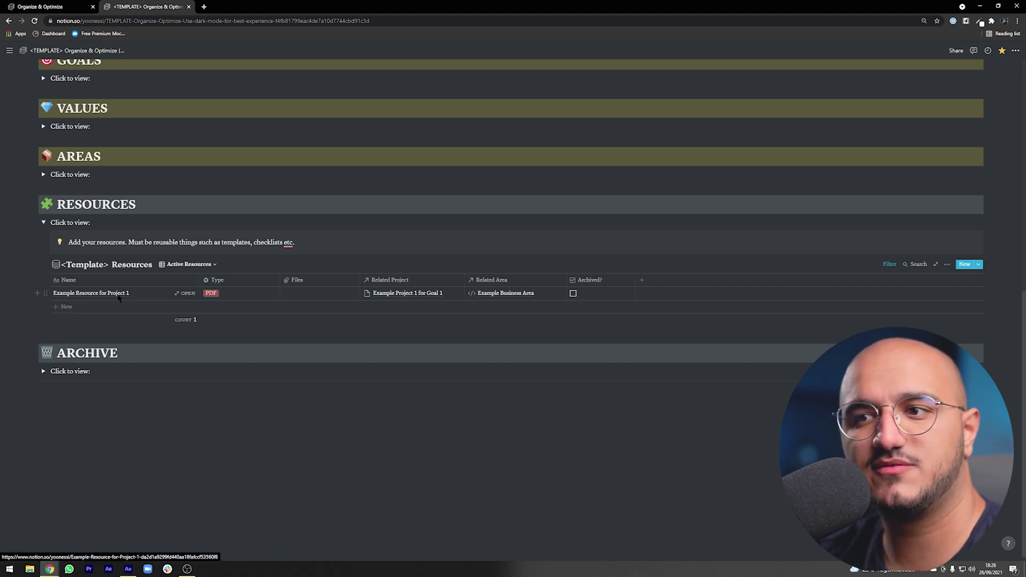
{"action": "left_click", "coordinate": [240, 292]}
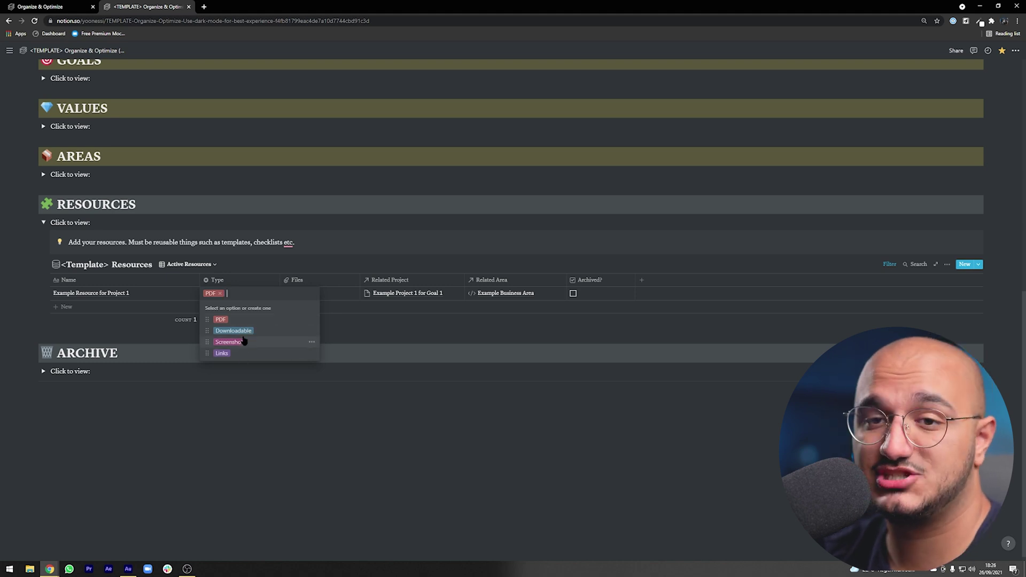
{"action": "left_click", "coordinate": [320, 293]}
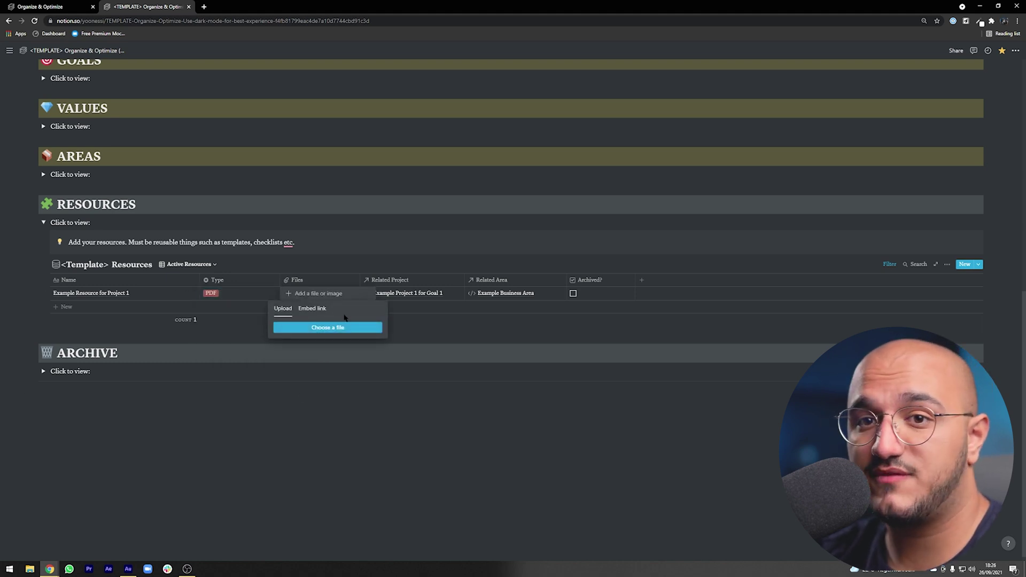
{"action": "key", "text": "Escape"}
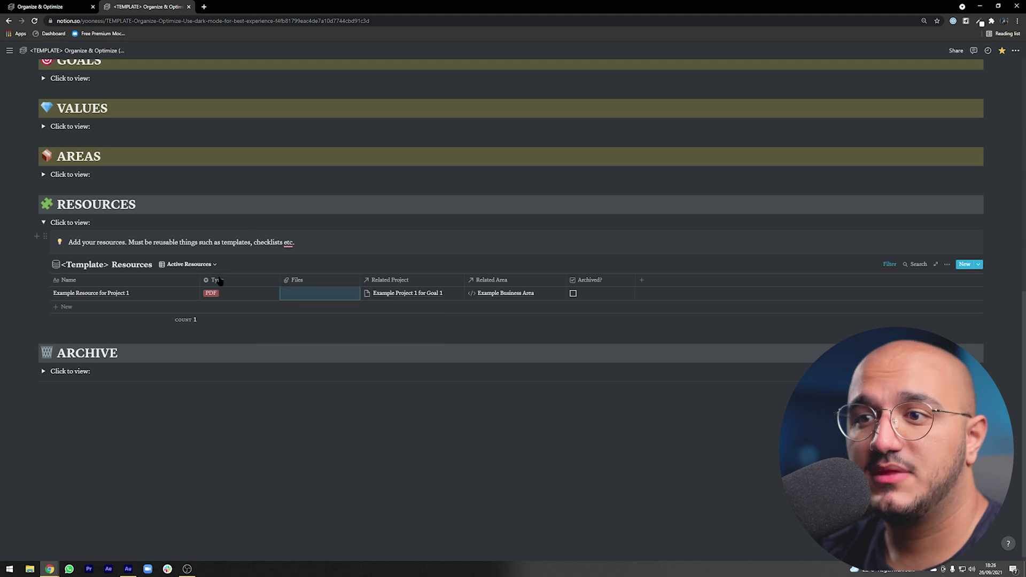
{"action": "left_click", "coordinate": [185, 293]}
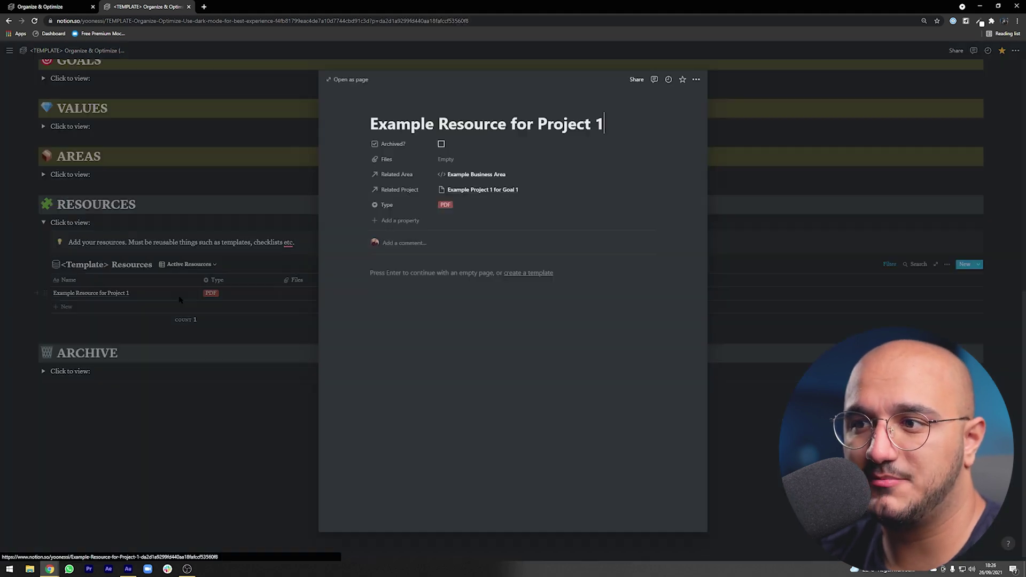
{"action": "left_click", "coordinate": [228, 432]}
{"action": "left_click", "coordinate": [415, 293]}
{"action": "key", "text": "Escape"}
{"action": "left_click", "coordinate": [508, 293]}
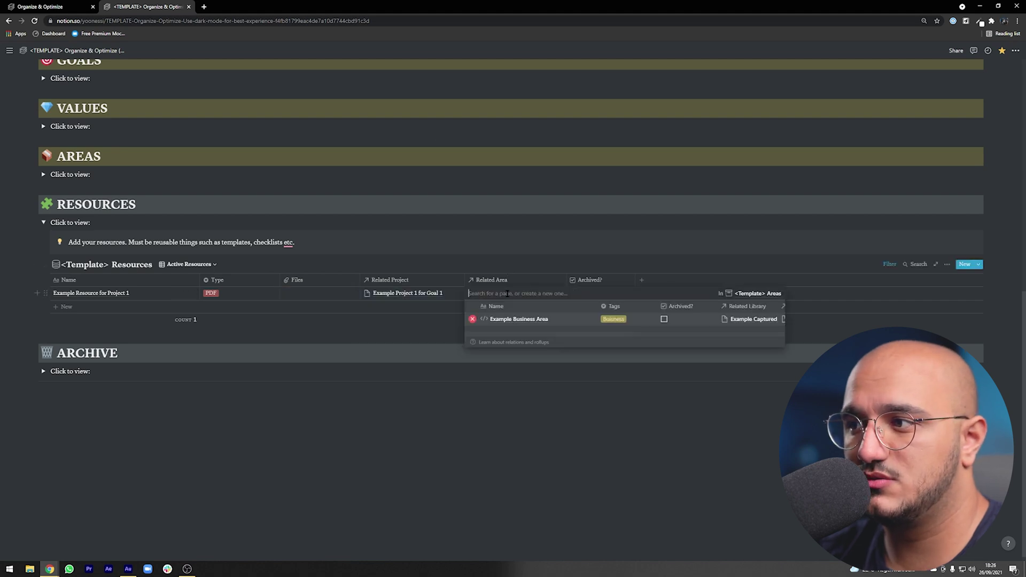
{"action": "key", "text": "Escape"}
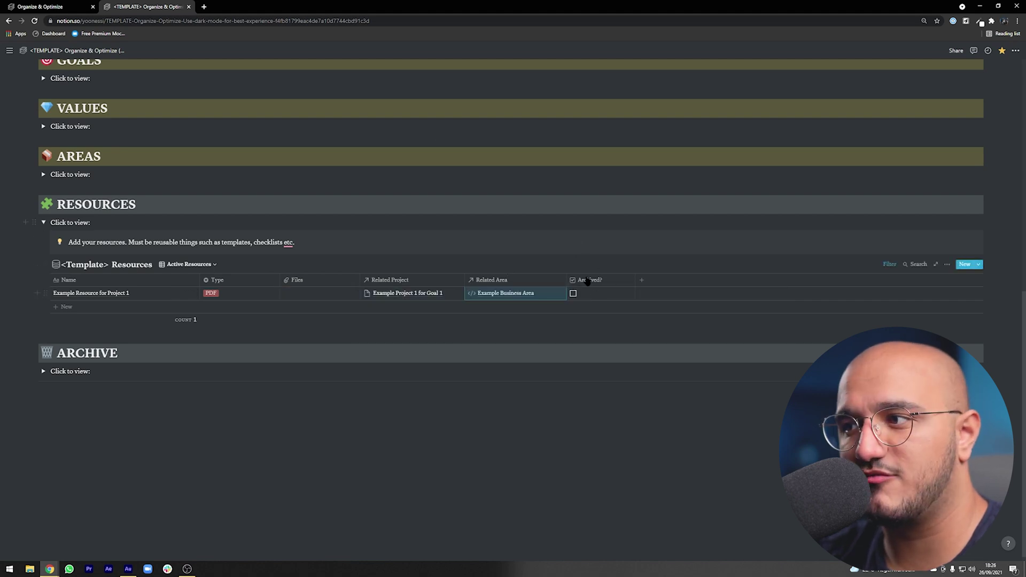
{"action": "left_click", "coordinate": [210, 265]}
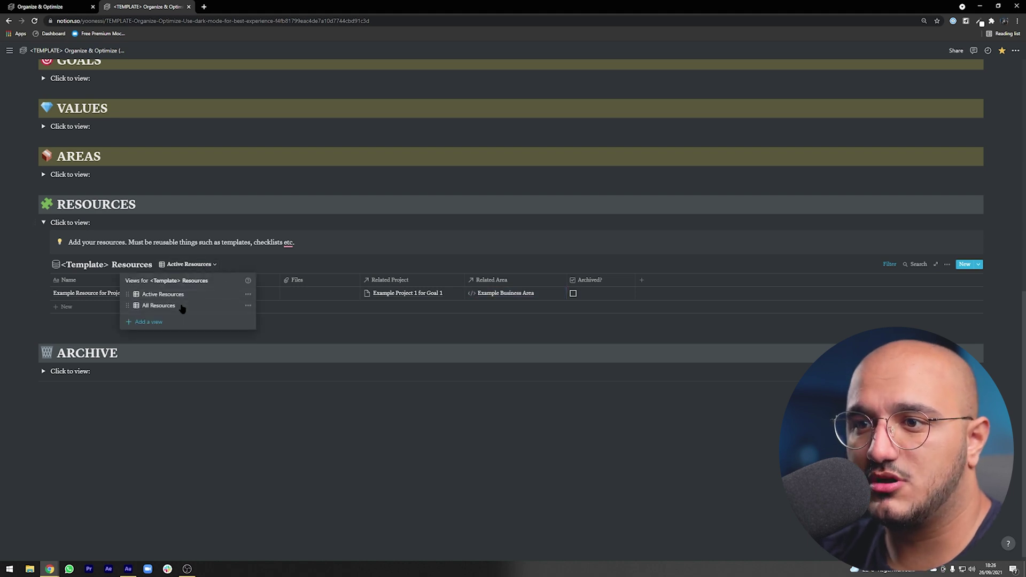
Step: Tick Archived? on the template's example resource and confirm it under All Resources
{"action": "left_click", "coordinate": [181, 306]}
{"action": "left_click", "coordinate": [187, 264]}
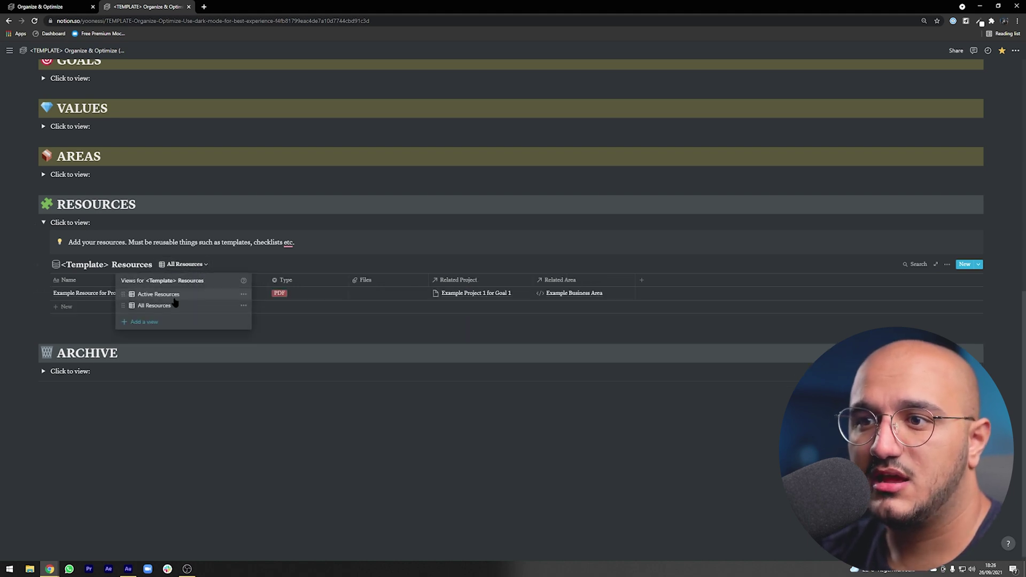
{"action": "left_click", "coordinate": [173, 294]}
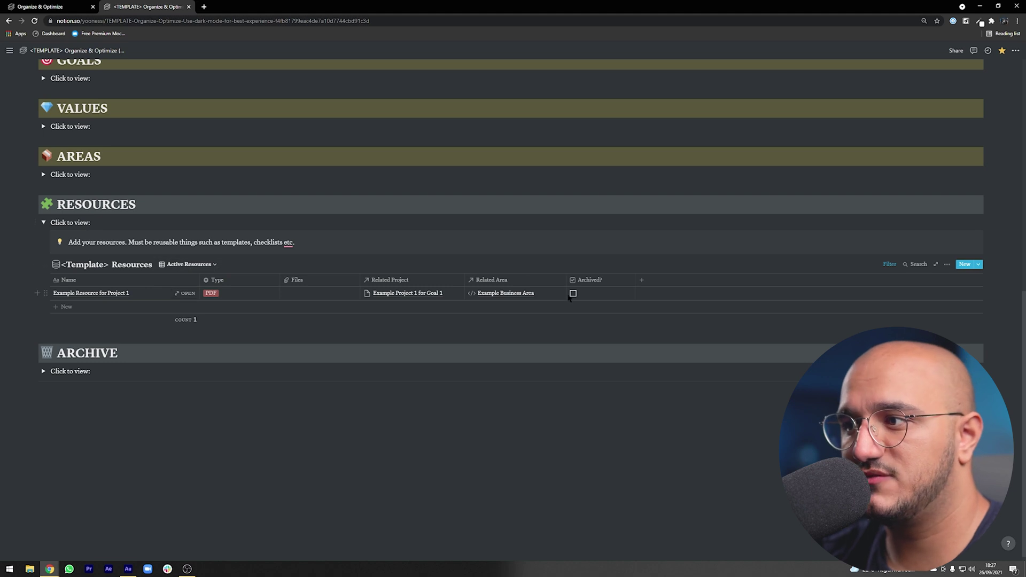
{"action": "left_click", "coordinate": [573, 293]}
{"action": "left_click", "coordinate": [188, 264]}
{"action": "left_click", "coordinate": [180, 305]}
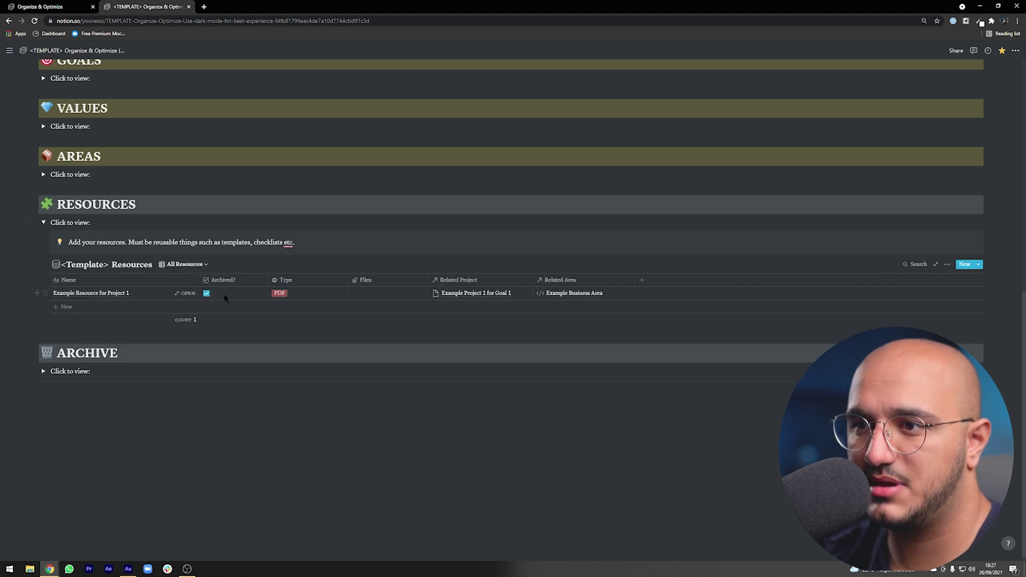
Step: On the Organize & Optimize page, expand the RESOURCES section listing four resources
{"action": "key", "text": "ctrl+shift+Tab"}
{"action": "scroll", "coordinate": [107, 278], "scroll_direction": "down", "scroll_amount": 2}
{"action": "left_click", "coordinate": [43, 286]}
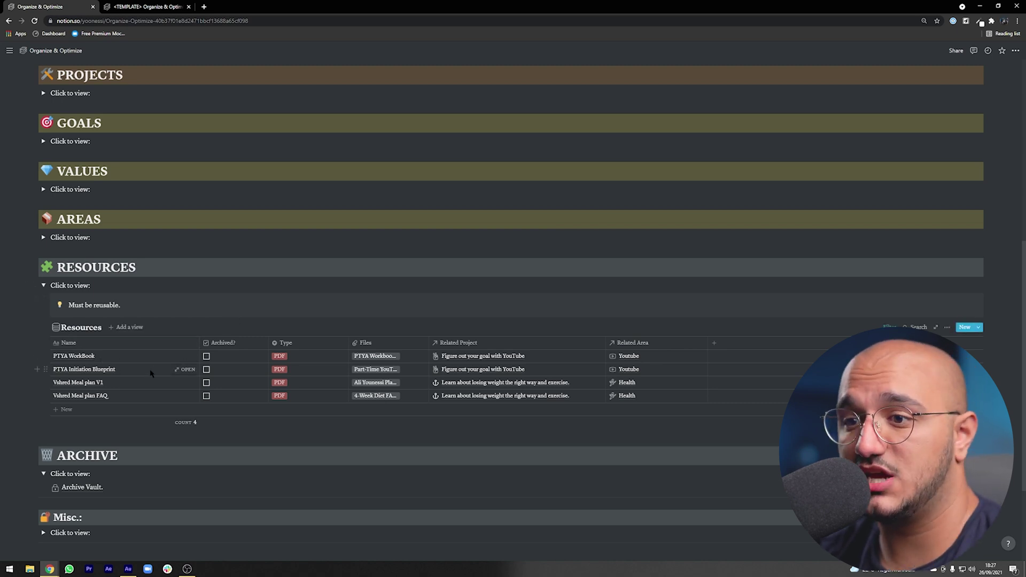
Step: Open the PTYA Initiation Blueprint's attached PDF, page through it, then close that tab
{"action": "left_click", "coordinate": [185, 370]}
{"action": "left_click", "coordinate": [239, 295]}
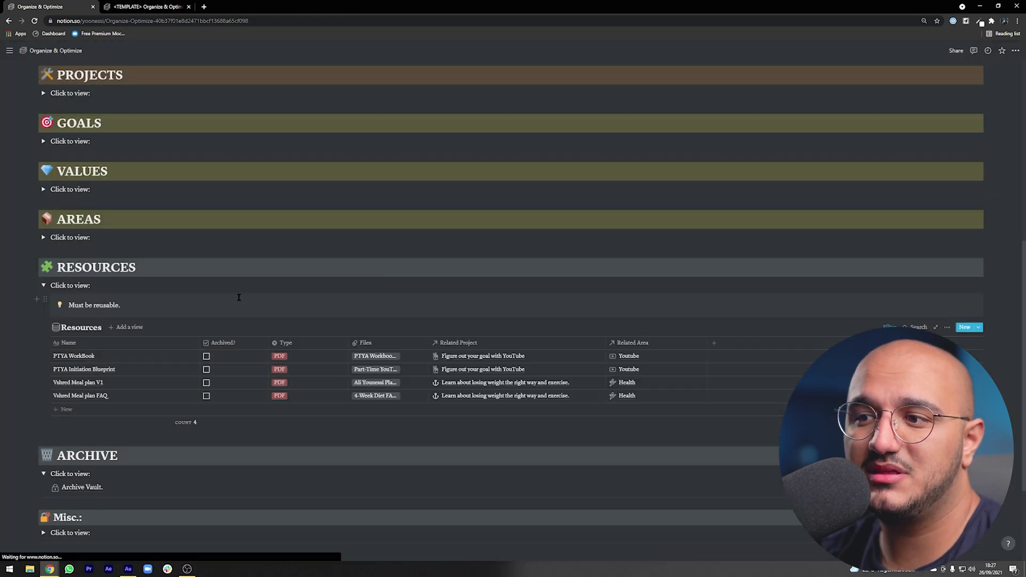
{"action": "left_click", "coordinate": [372, 369]}
{"action": "left_click", "coordinate": [377, 370]}
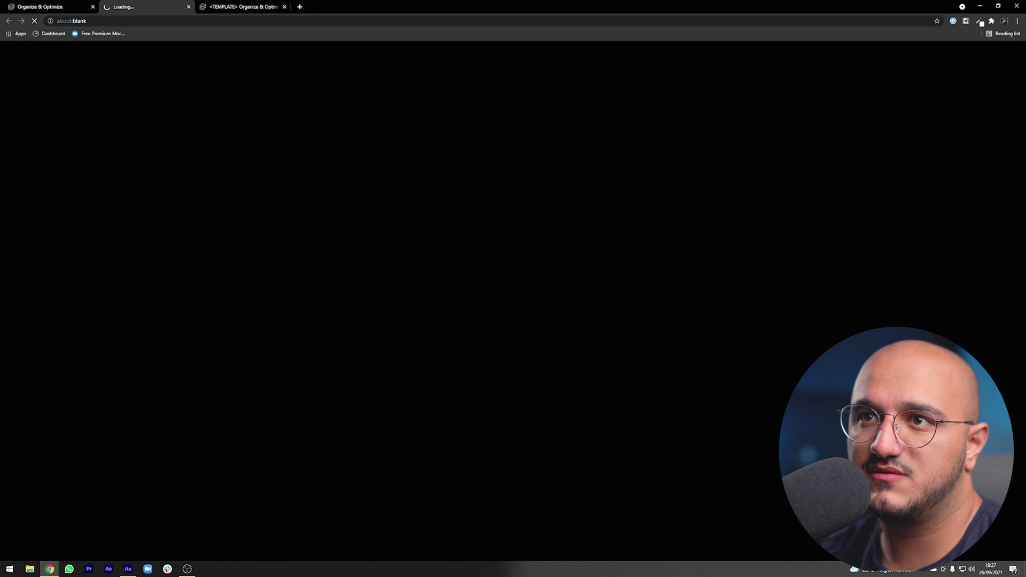
{"action": "key", "text": "End"}
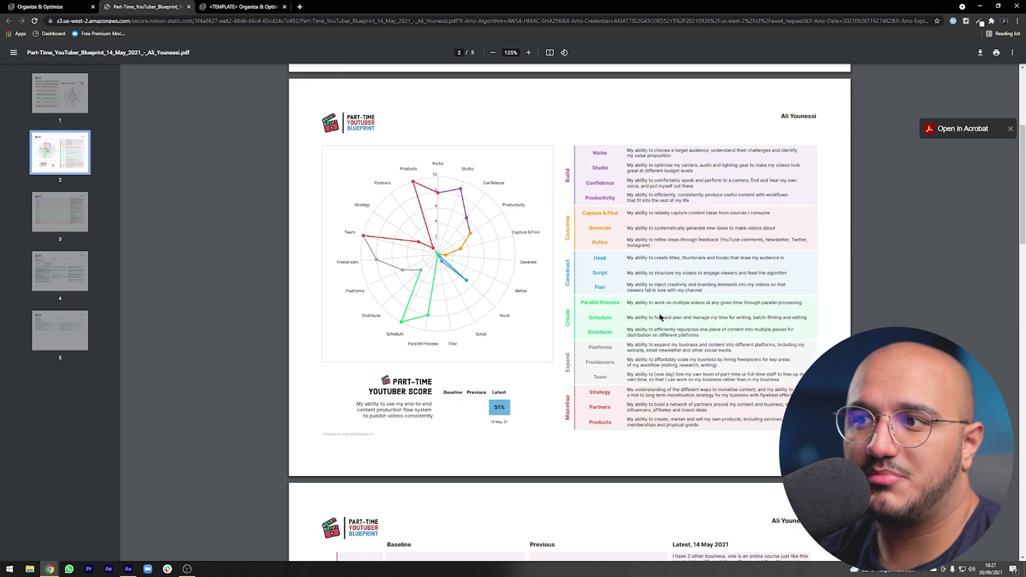
{"action": "scroll", "coordinate": [650, 297], "scroll_direction": "up", "scroll_amount": 10}
{"action": "left_click", "coordinate": [40, 7]}
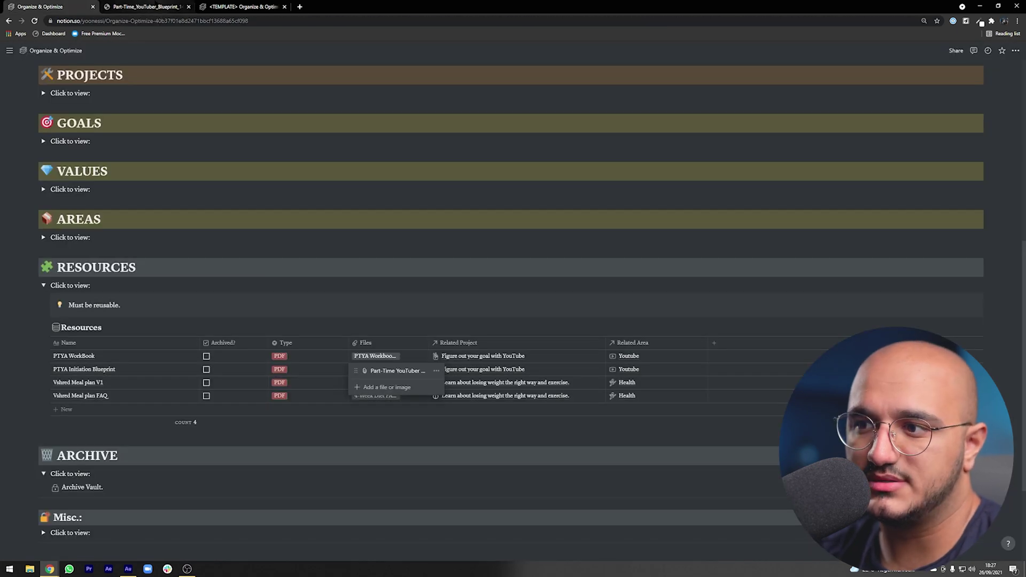
{"action": "key", "text": "Escape"}
{"action": "left_click", "coordinate": [188, 6]}
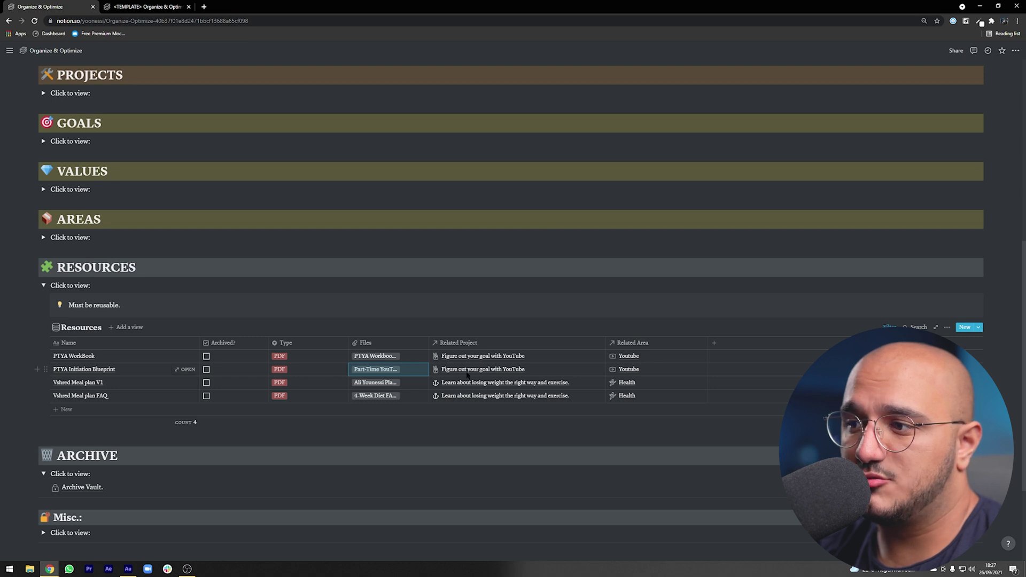
Step: Check the blueprint's related project, then bring up its related Youtube area
{"action": "left_click", "coordinate": [542, 369]}
{"action": "key", "text": "Escape"}
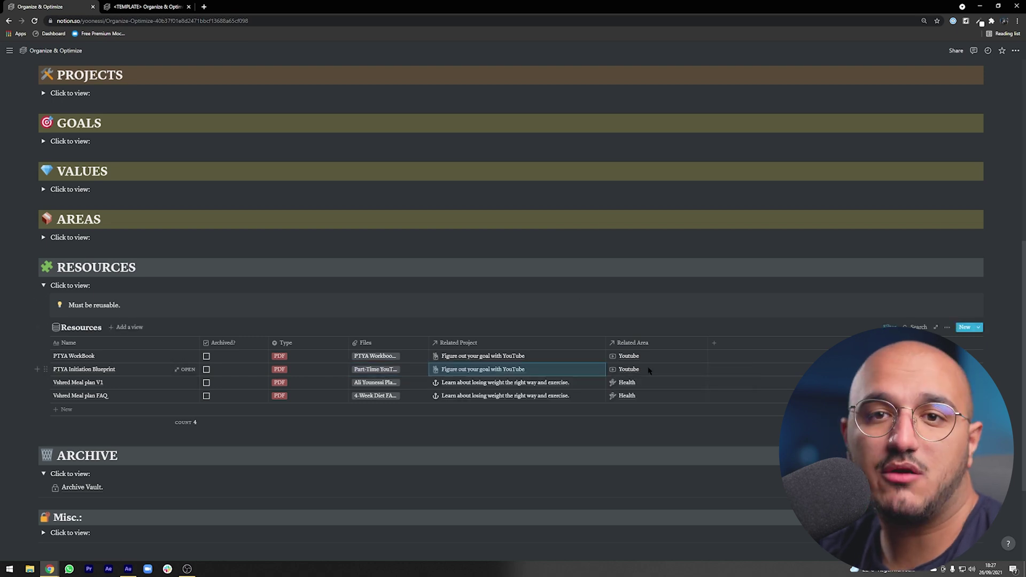
{"action": "left_click", "coordinate": [649, 369]}
Step: Open the Youtube area as a full page and widen its Resources table's Name column
{"action": "left_click", "coordinate": [641, 394]}
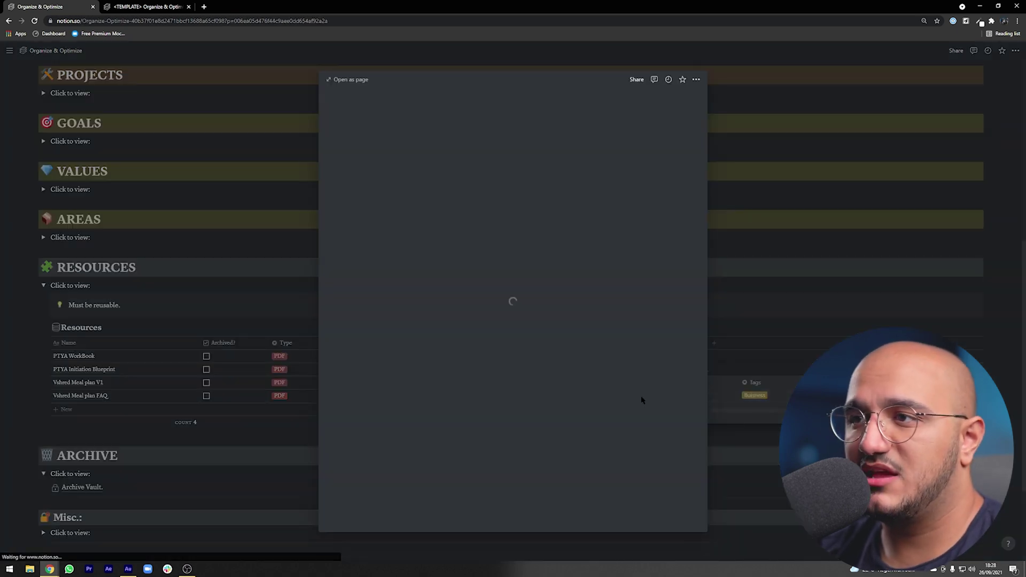
{"action": "left_click", "coordinate": [348, 79]}
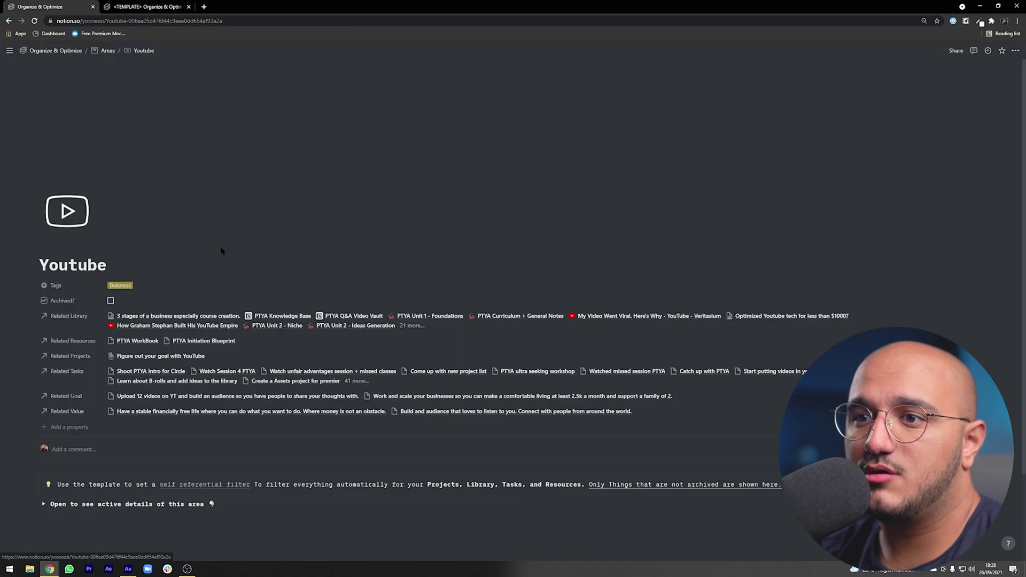
{"action": "scroll", "coordinate": [458, 223], "scroll_direction": "down", "scroll_amount": 10}
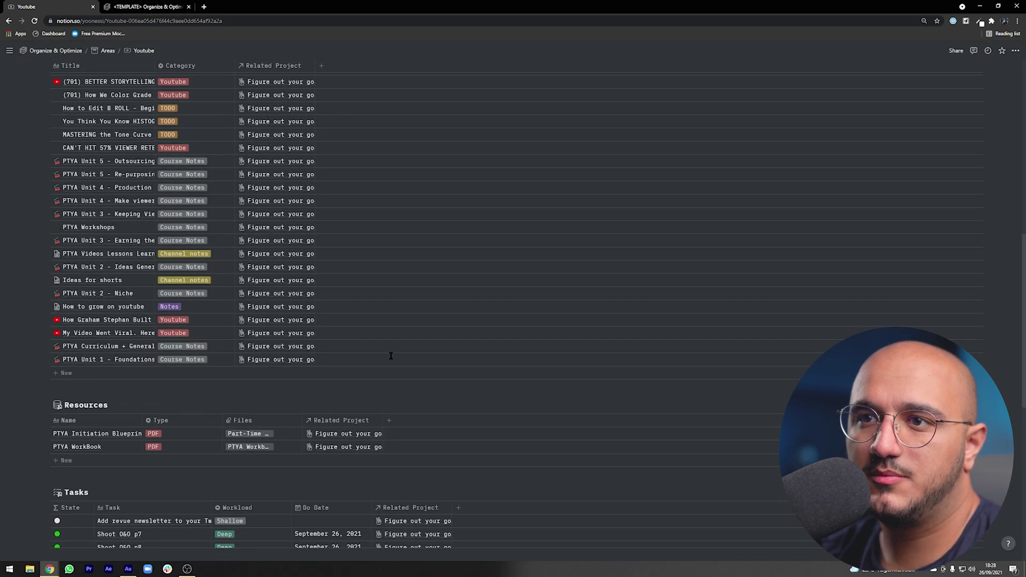
{"action": "scroll", "coordinate": [390, 355], "scroll_direction": "up", "scroll_amount": 10}
{"action": "scroll", "coordinate": [391, 361], "scroll_direction": "down", "scroll_amount": 12}
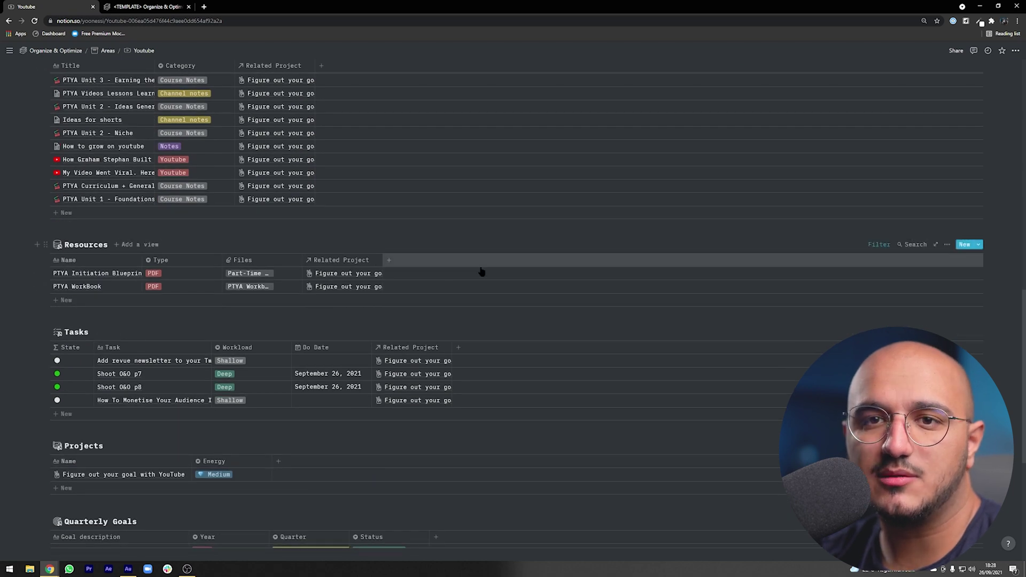
{"action": "left_click_drag", "start_coordinate": [143, 260], "coordinate": [226, 260]}
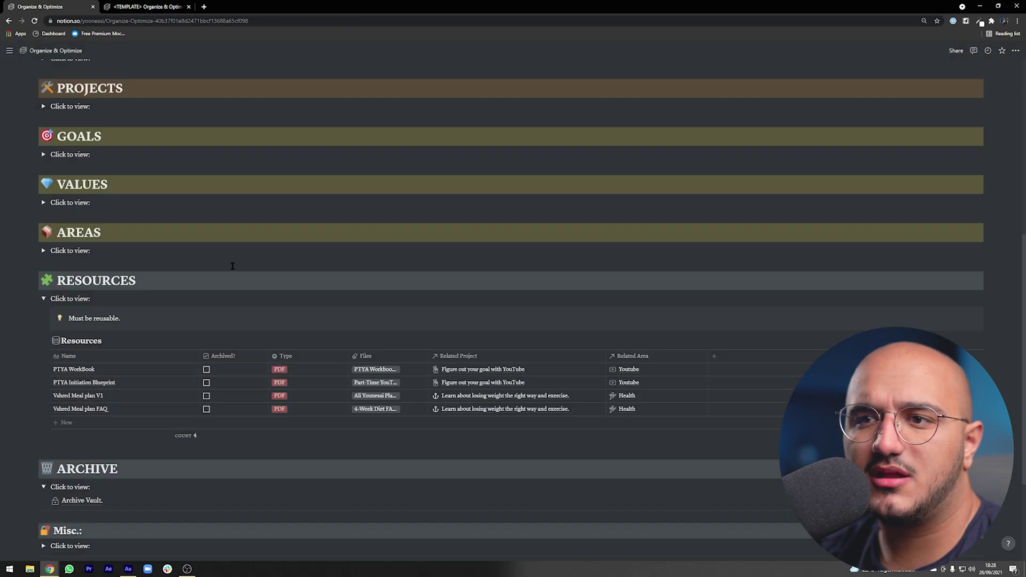
{"action": "scroll", "coordinate": [488, 295], "scroll_direction": "down", "scroll_amount": 1}
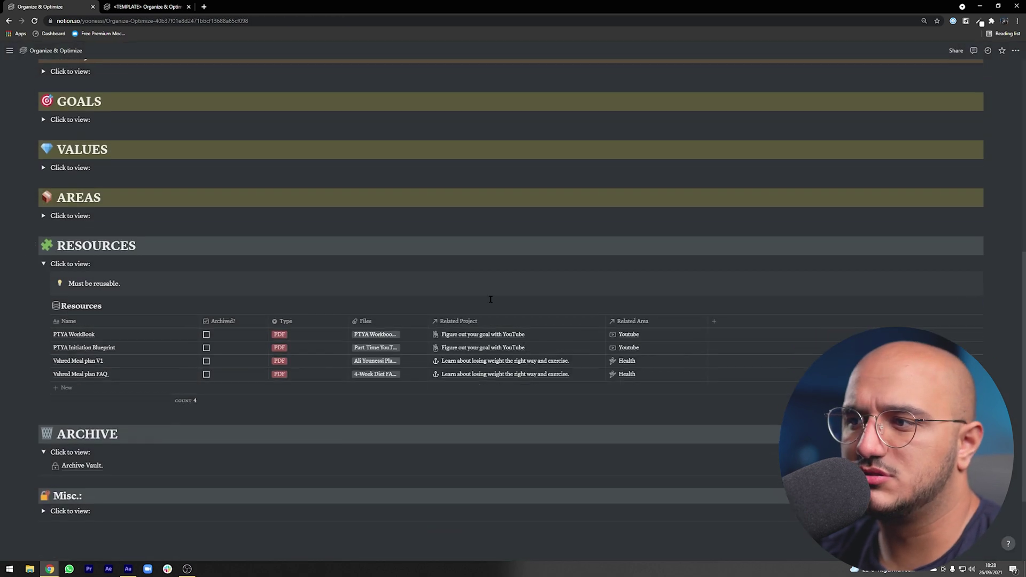
Step: Open the WorkBook resource's related project and expand its active details
{"action": "left_click", "coordinate": [517, 329]}
{"action": "left_click", "coordinate": [499, 356]}
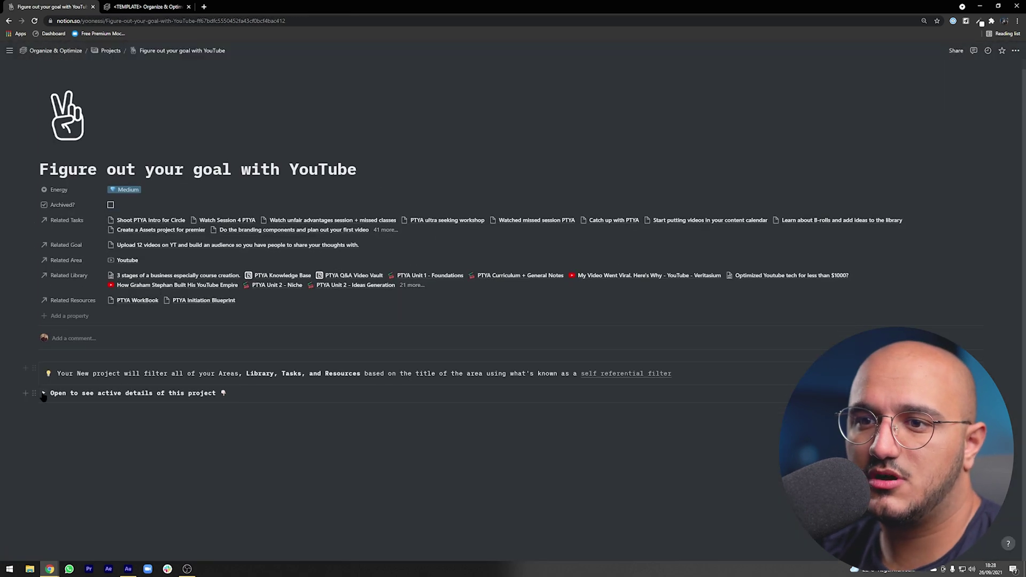
{"action": "left_click", "coordinate": [43, 388]}
{"action": "scroll", "coordinate": [561, 302], "scroll_direction": "down", "scroll_amount": 8}
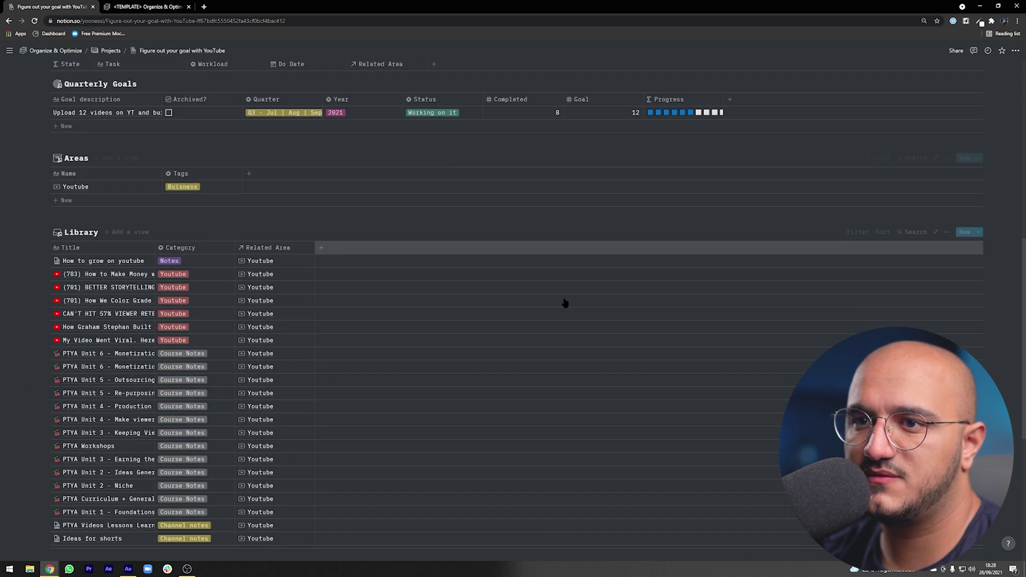
{"action": "scroll", "coordinate": [298, 213], "scroll_direction": "up", "scroll_amount": 4}
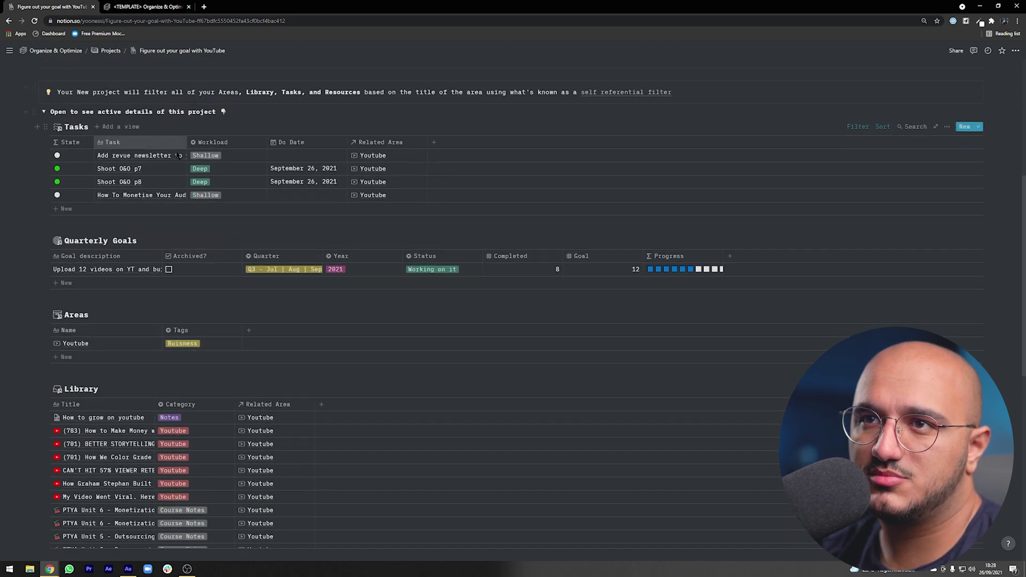
{"action": "scroll", "coordinate": [83, 340], "scroll_direction": "down", "scroll_amount": 9}
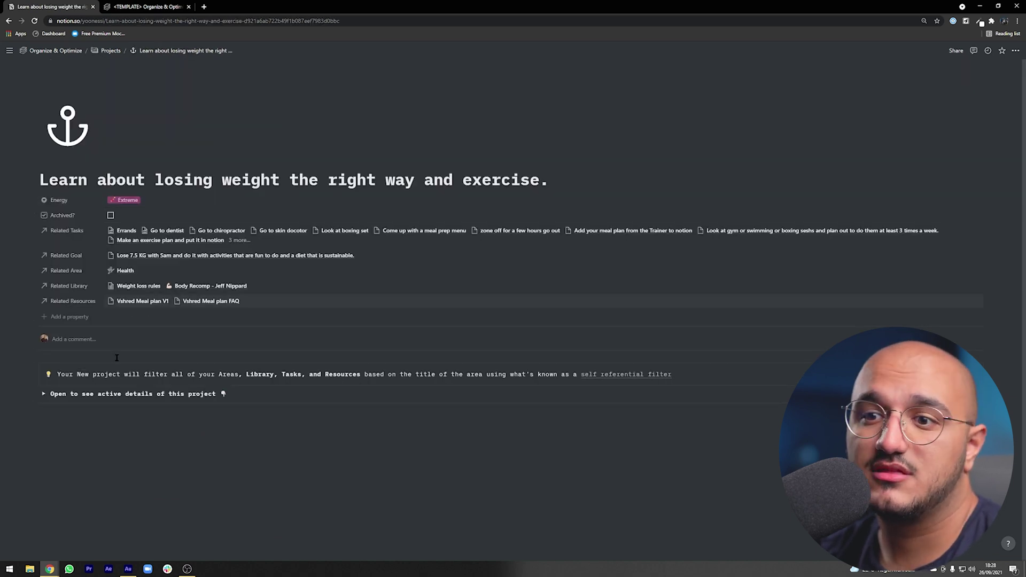
Step: Open the Vshred Meal plan V1 resource and its attached meal plan PDF
{"action": "left_click", "coordinate": [43, 394]}
{"action": "scroll", "coordinate": [209, 320], "scroll_direction": "down", "scroll_amount": 8}
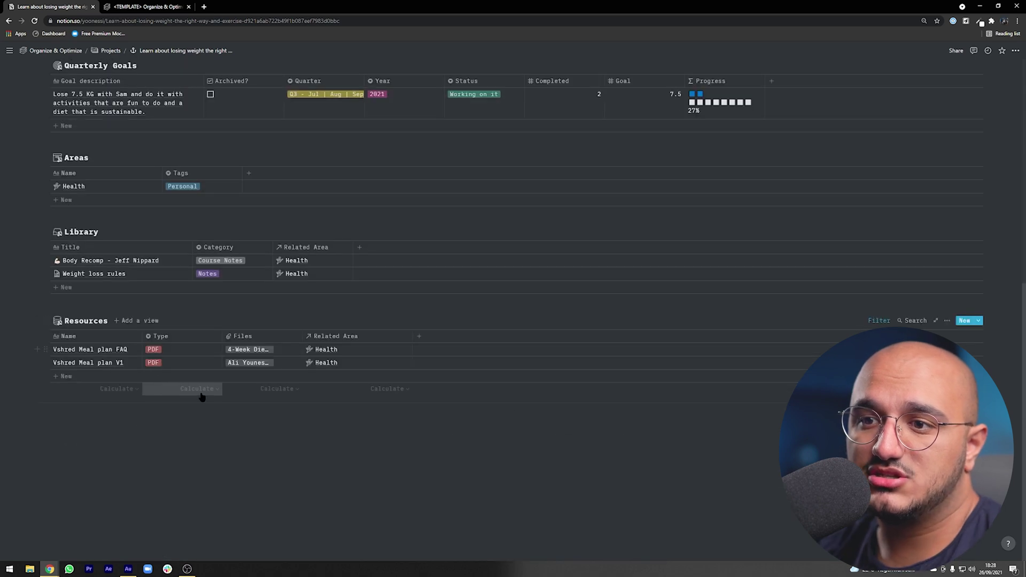
{"action": "left_click", "coordinate": [128, 363]}
{"action": "left_click", "coordinate": [466, 190]}
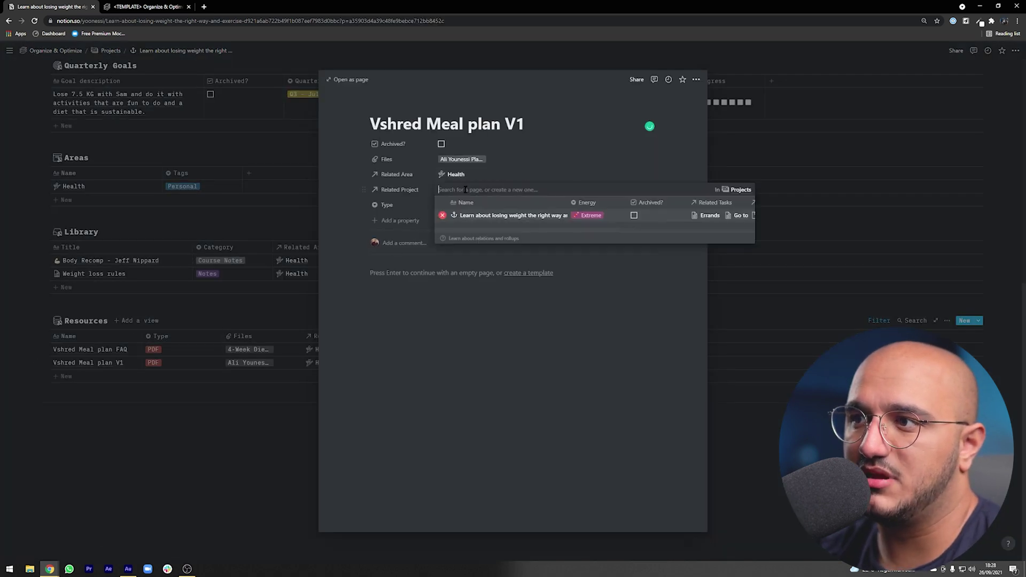
{"action": "left_click", "coordinate": [461, 159]}
{"action": "left_click", "coordinate": [475, 162]}
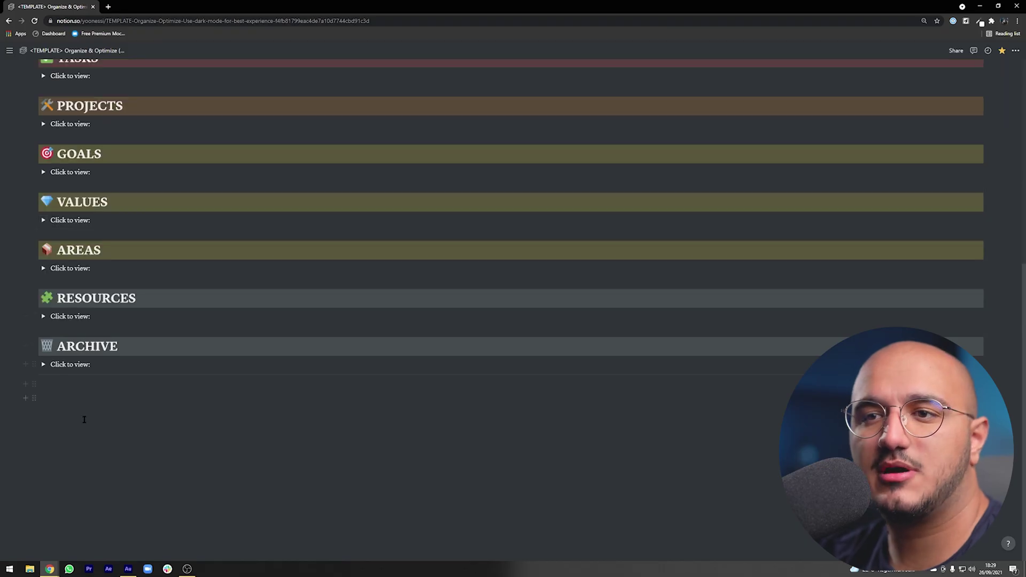
Step: Expand the ARCHIVE section and open <Template> Archive Vault in a new tab
{"action": "left_click", "coordinate": [84, 416]}
{"action": "left_click", "coordinate": [43, 364]}
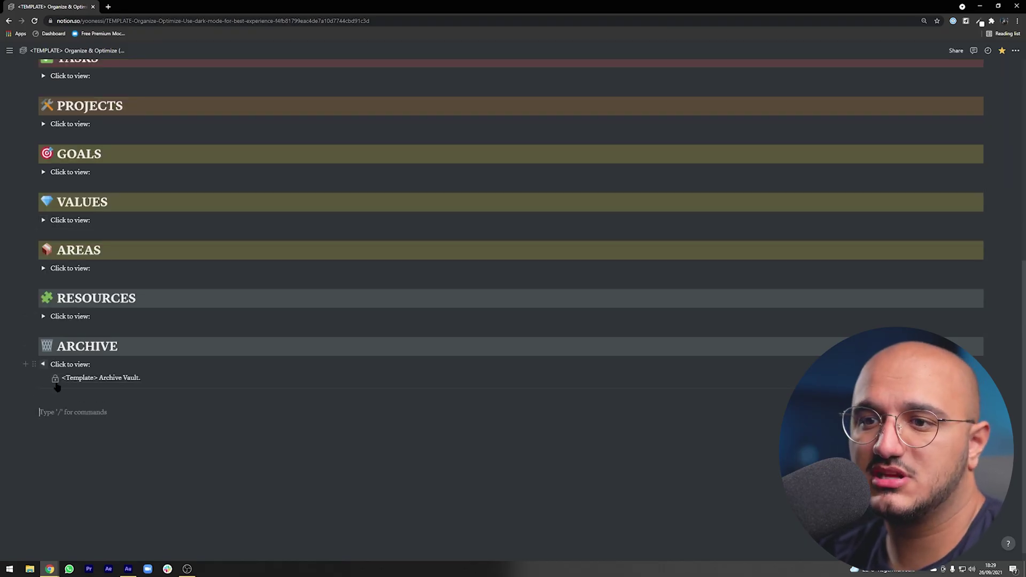
{"action": "middle_click", "coordinate": [82, 380]}
{"action": "left_click", "coordinate": [119, 7]}
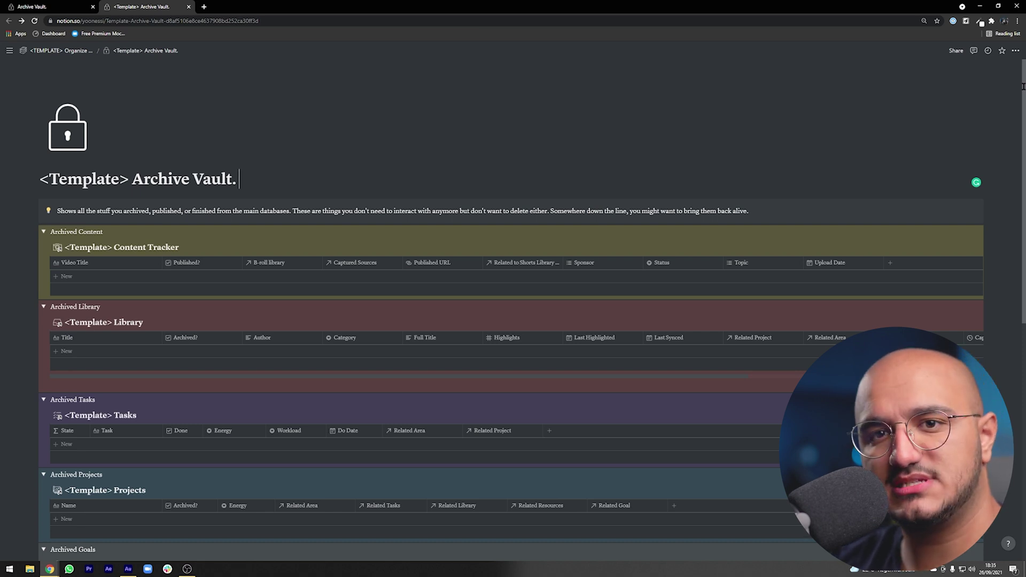
Step: Review the template vault's Library archived-only filter and Tasks Done filter
{"action": "left_click_drag", "start_coordinate": [1023, 86], "coordinate": [1022, 164]}
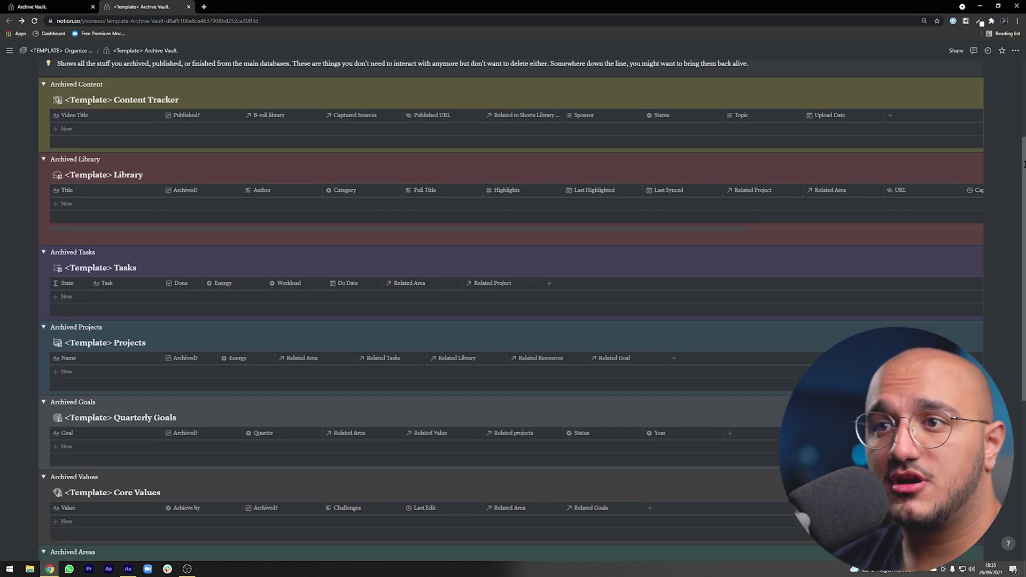
{"action": "left_click_drag", "start_coordinate": [1023, 164], "coordinate": [1020, 264]}
{"action": "scroll", "coordinate": [1021, 264], "scroll_direction": "up", "scroll_amount": 5}
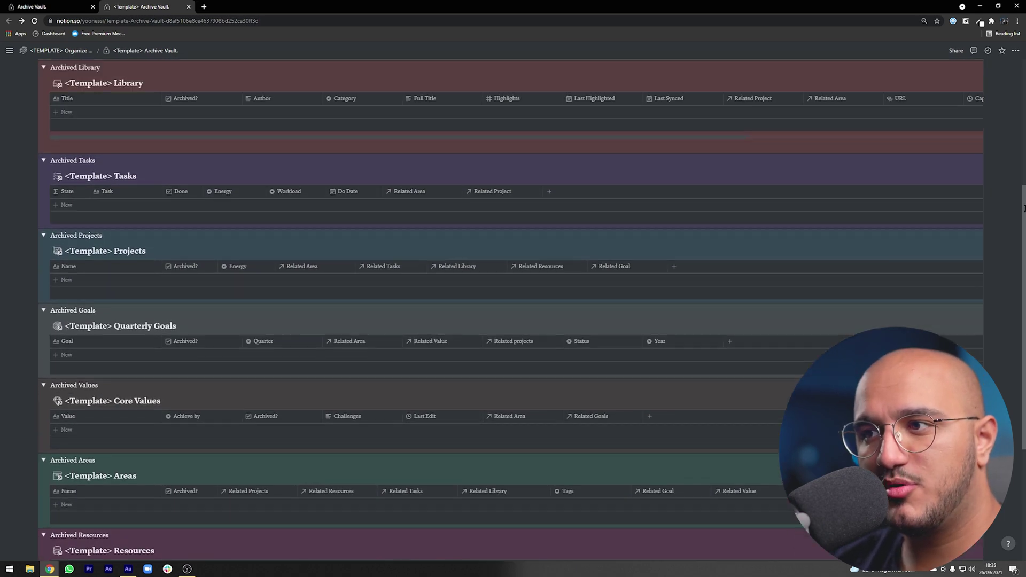
{"action": "scroll", "coordinate": [848, 75], "scroll_direction": "down", "scroll_amount": 2}
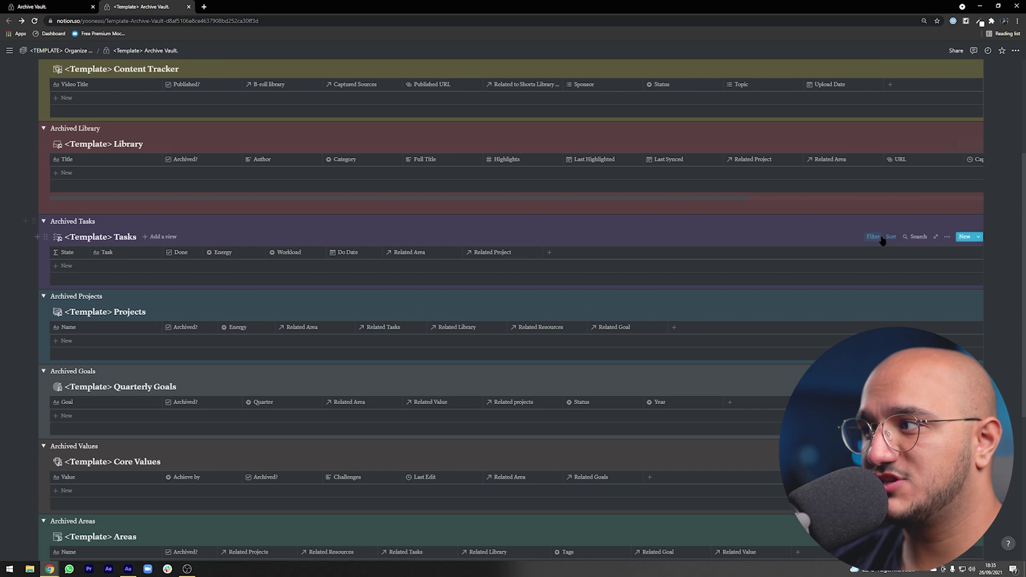
{"action": "left_click", "coordinate": [875, 236]}
{"action": "scroll", "coordinate": [880, 235], "scroll_direction": "up", "scroll_amount": 2}
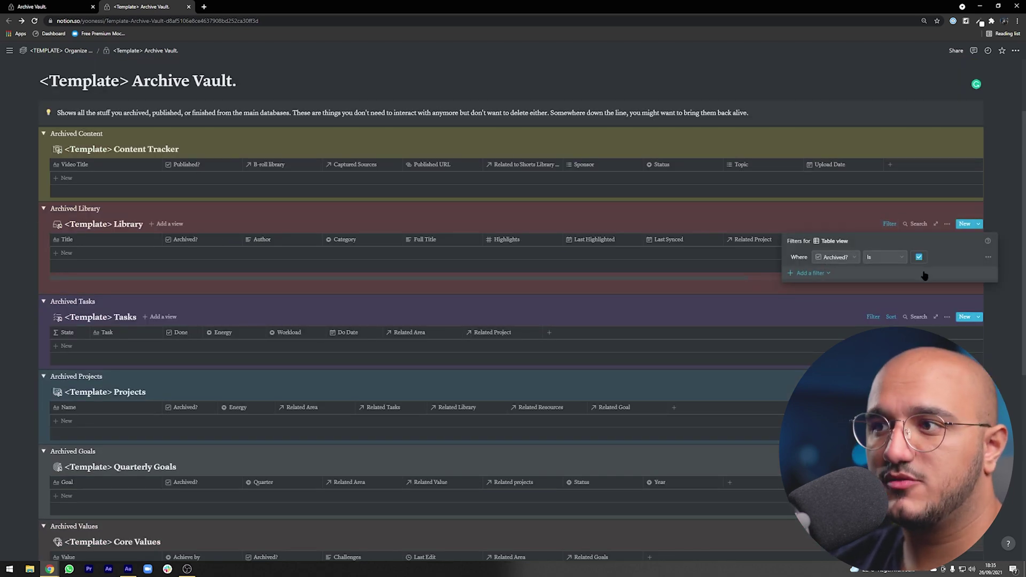
{"action": "left_click", "coordinate": [752, 305]}
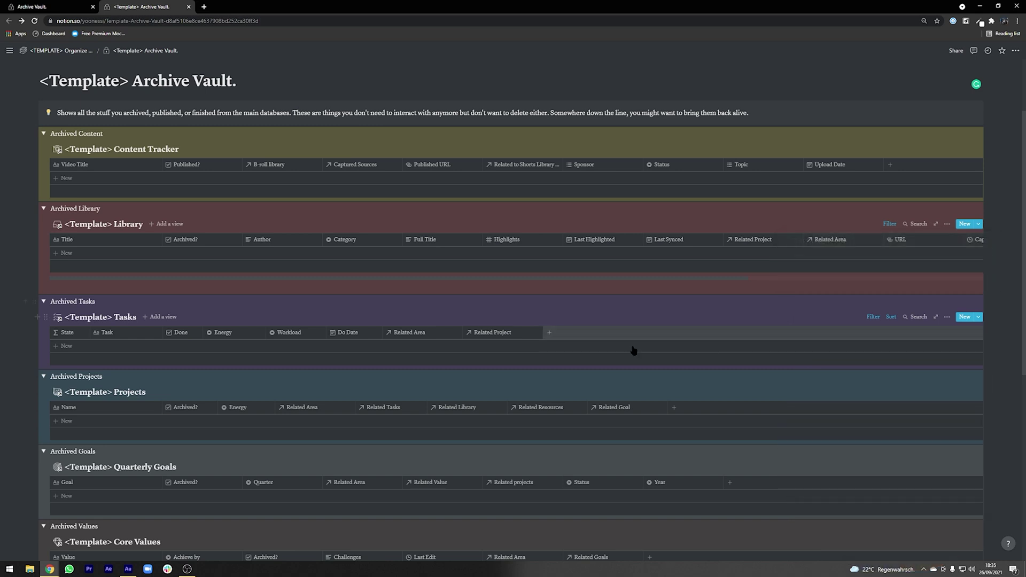
{"action": "left_click", "coordinate": [873, 316]}
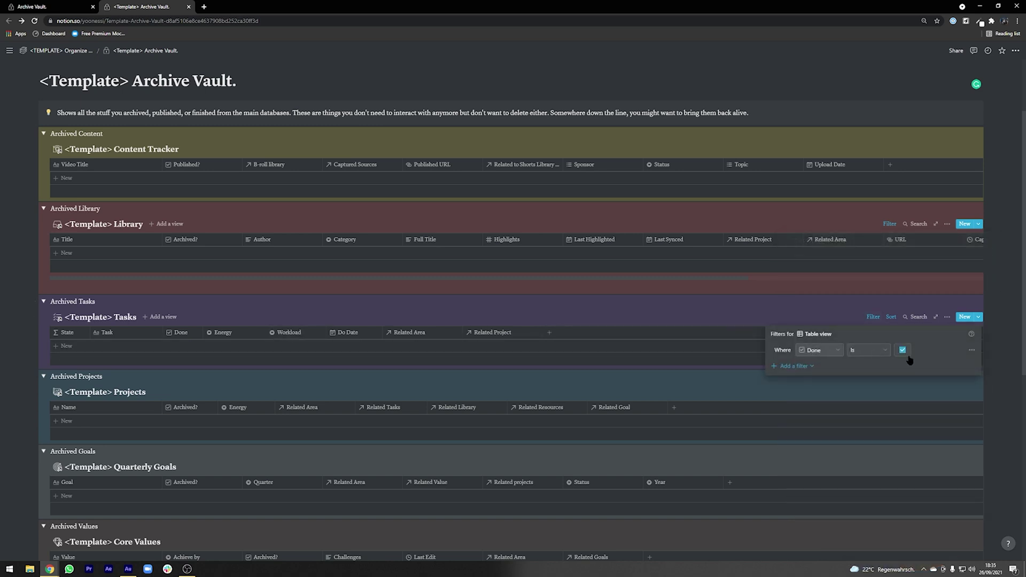
{"action": "left_click", "coordinate": [527, 297]}
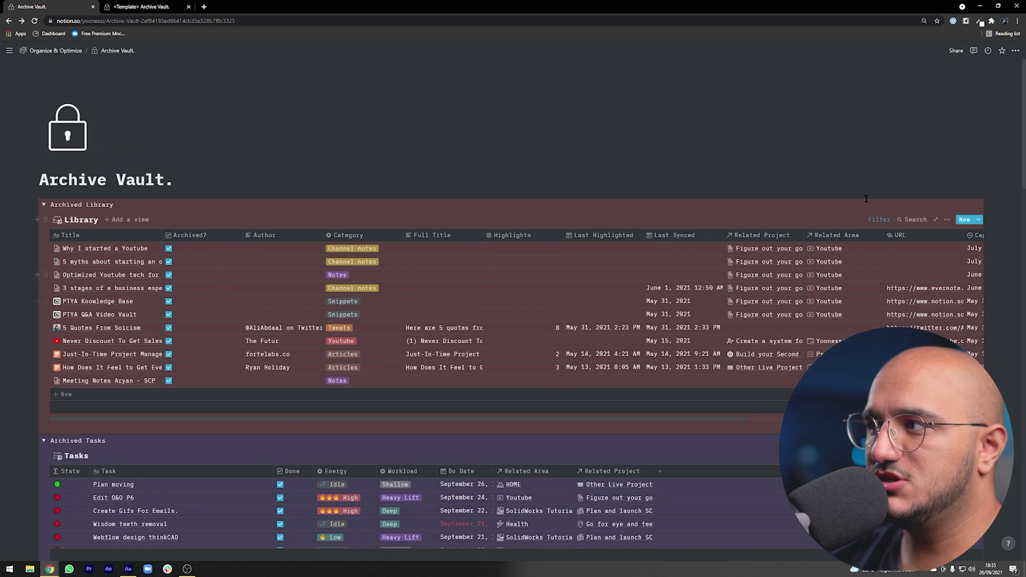
{"action": "scroll", "coordinate": [866, 198], "scroll_direction": "down", "scroll_amount": 1}
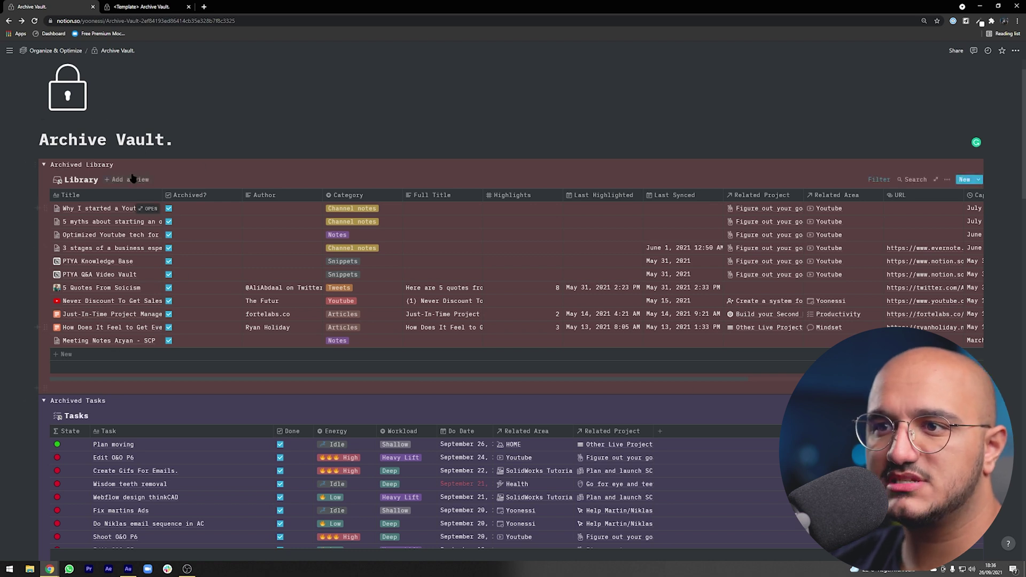
Step: Scroll down to Archived Projects and narrow its Name column slightly
{"action": "scroll", "coordinate": [267, 321], "scroll_direction": "down", "scroll_amount": 10}
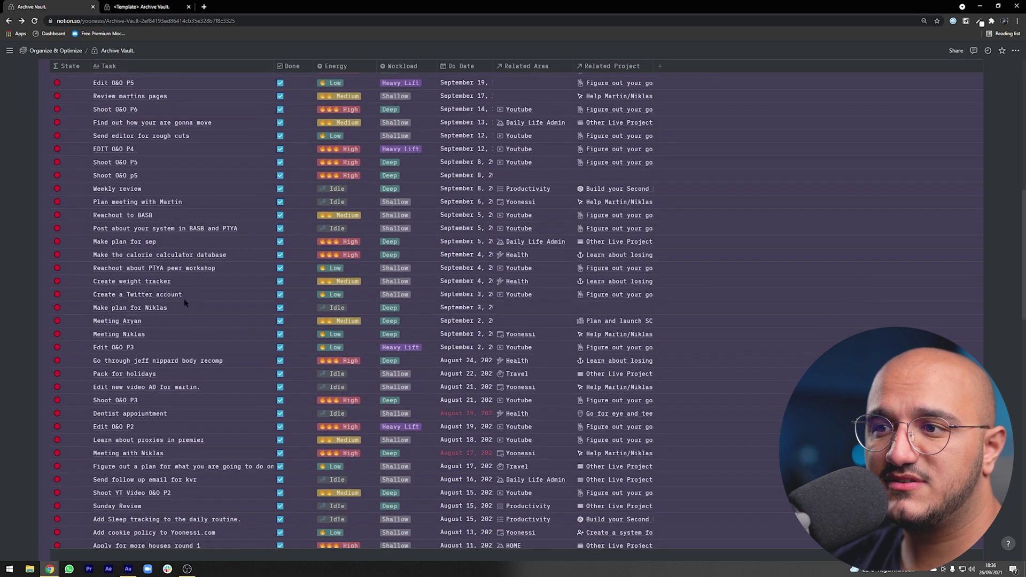
{"action": "scroll", "coordinate": [184, 303], "scroll_direction": "up", "scroll_amount": 5}
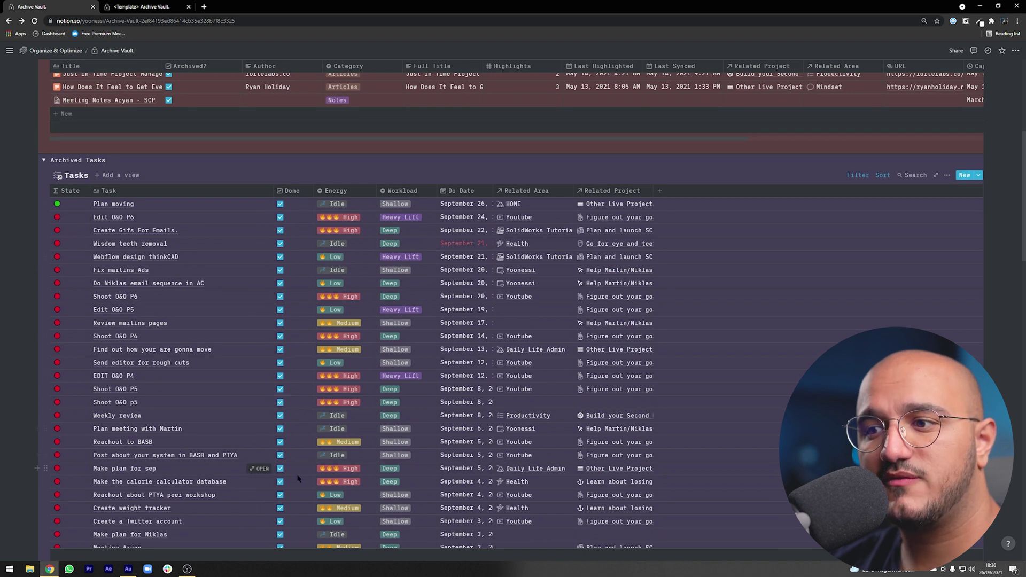
{"action": "scroll", "coordinate": [298, 478], "scroll_direction": "down", "scroll_amount": 5}
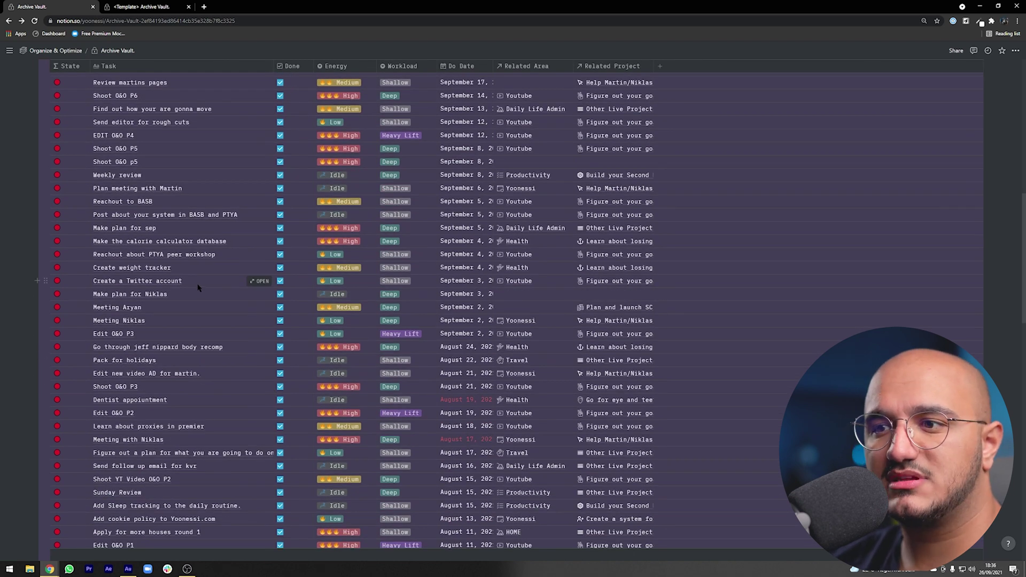
{"action": "scroll", "coordinate": [197, 287], "scroll_direction": "down", "scroll_amount": 8}
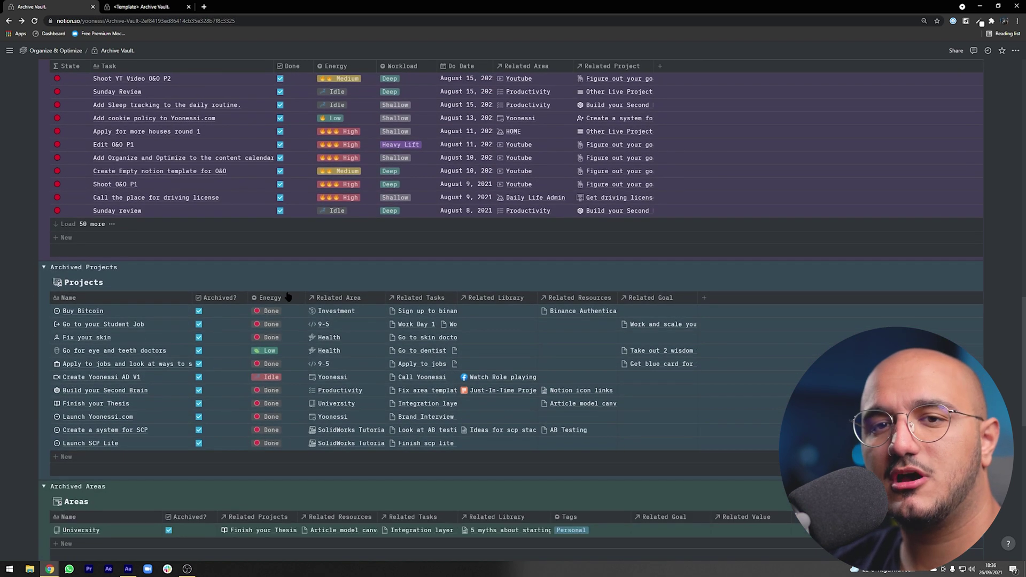
{"action": "mouse_move", "coordinate": [193, 298]}
{"action": "left_mouse_down"}
{"action": "mouse_move", "coordinate": [206, 297]}
{"action": "mouse_move", "coordinate": [186, 297]}
{"action": "left_mouse_up"}
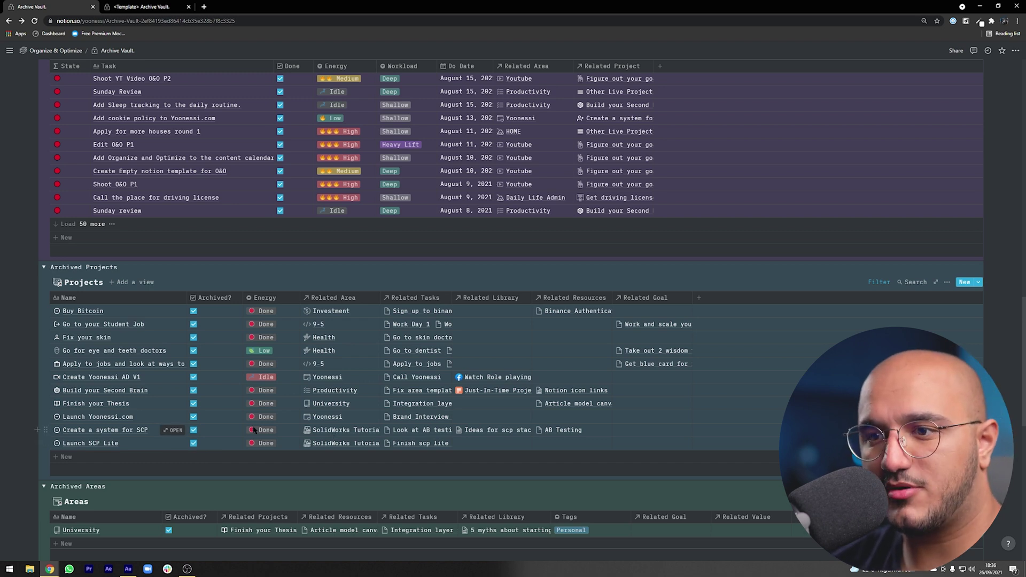
Step: Apply the Project Setup template to 'Create a system for SCP' and review its details
{"action": "left_click", "coordinate": [172, 430]}
{"action": "scroll", "coordinate": [436, 339], "scroll_direction": "down", "scroll_amount": 2}
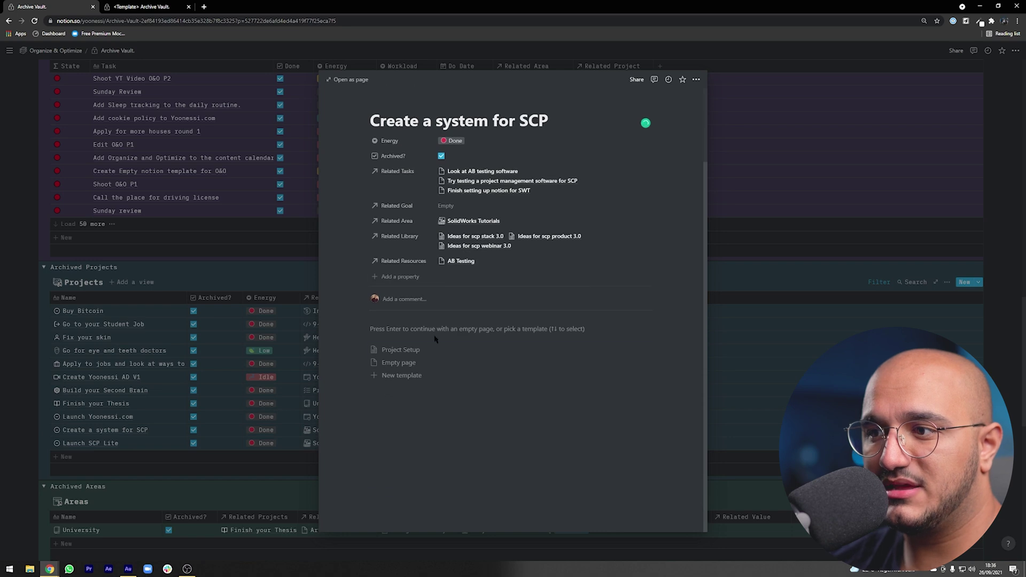
{"action": "left_click", "coordinate": [434, 350]}
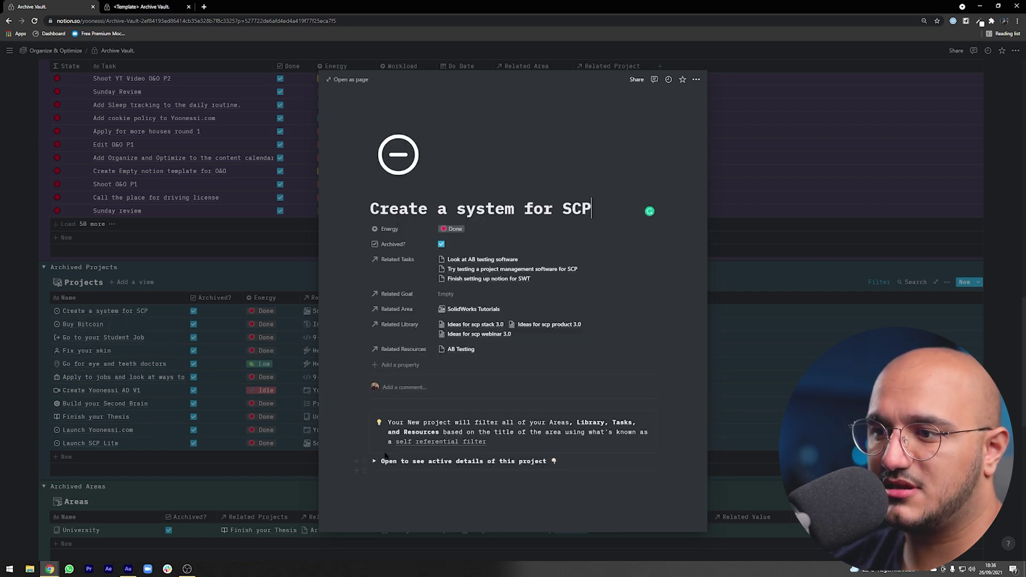
{"action": "left_click", "coordinate": [374, 461]}
{"action": "scroll", "coordinate": [655, 409], "scroll_direction": "down", "scroll_amount": 6}
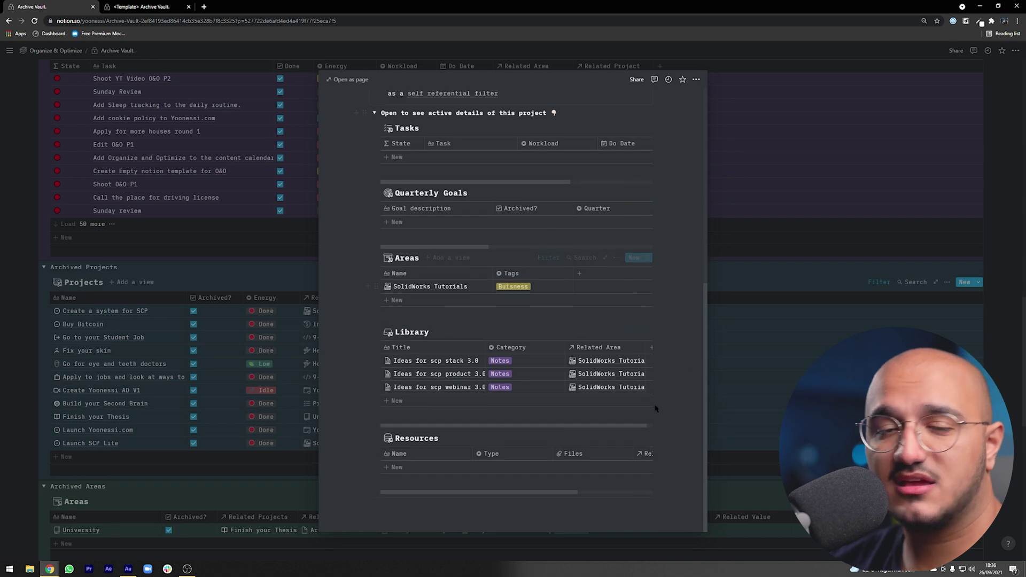
{"action": "scroll", "coordinate": [469, 407], "scroll_direction": "up", "scroll_amount": 2}
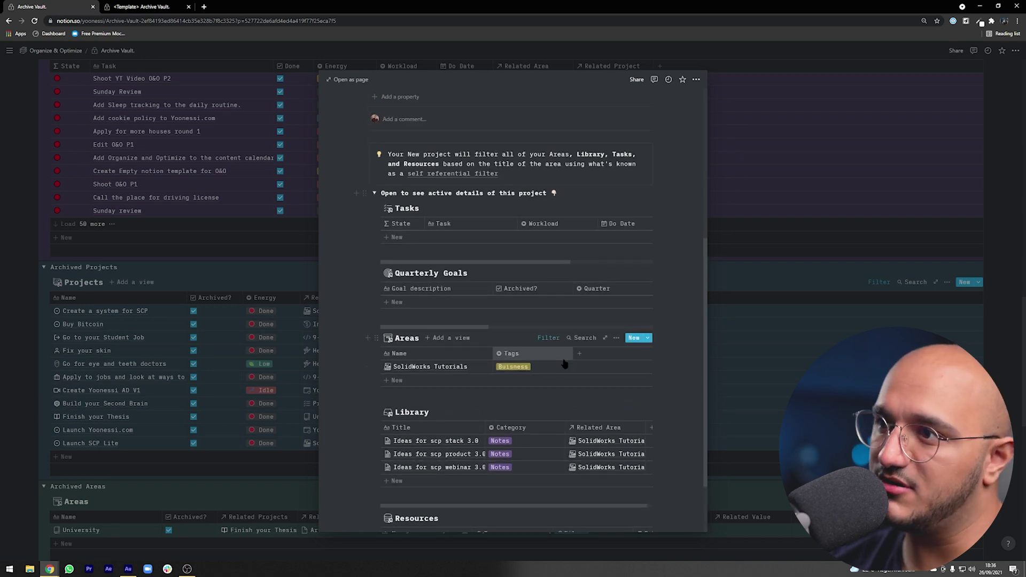
{"action": "left_click", "coordinate": [3, 343]}
{"action": "scroll", "coordinate": [107, 321], "scroll_direction": "down", "scroll_amount": 9}
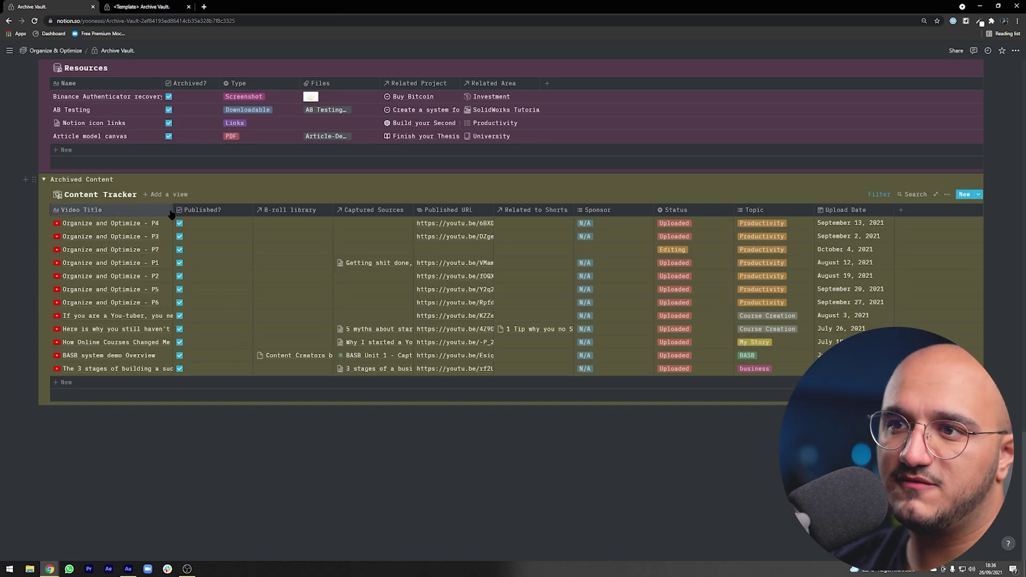
Step: Widen the Video Title column and add an empty block below the Content Tracker
{"action": "left_click_drag", "start_coordinate": [172, 211], "coordinate": [181, 211]}
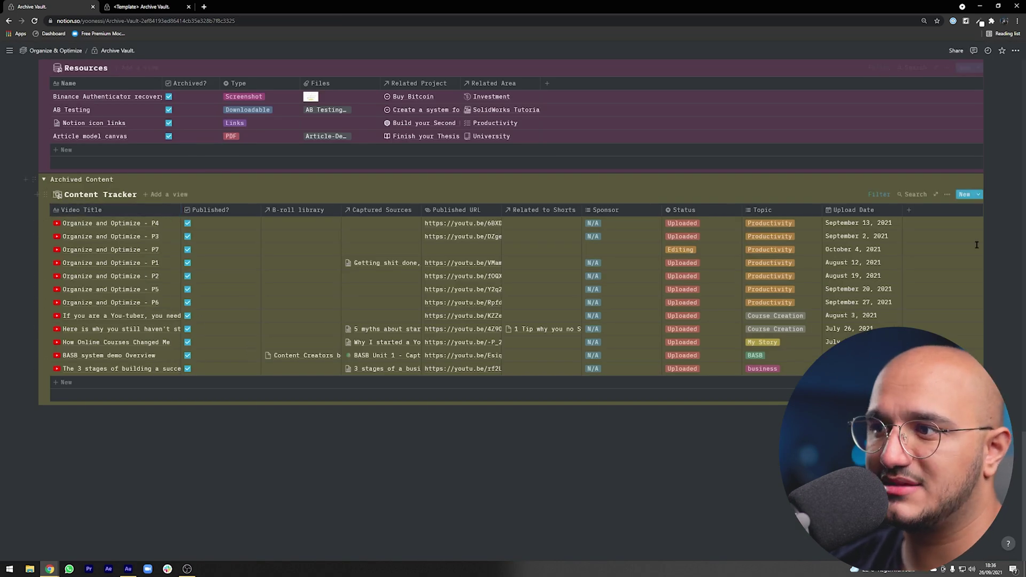
{"action": "left_click", "coordinate": [278, 487]}
{"action": "scroll", "coordinate": [588, 113], "scroll_direction": "up", "scroll_amount": 15}
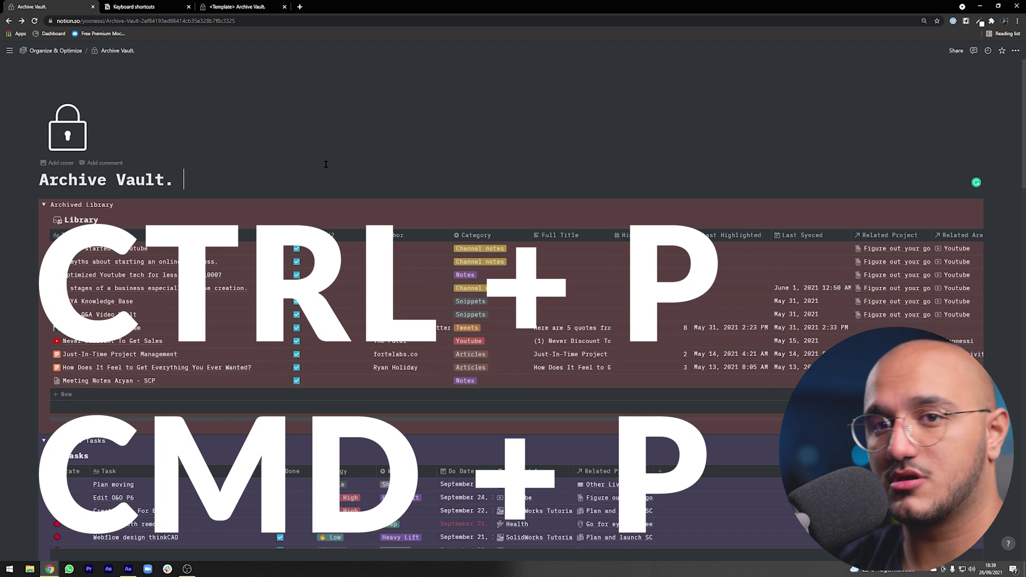
Step: Search 'discount', read the Never Discount To Get Sales note, then return to Library
{"action": "key", "text": "ctrl+p"}
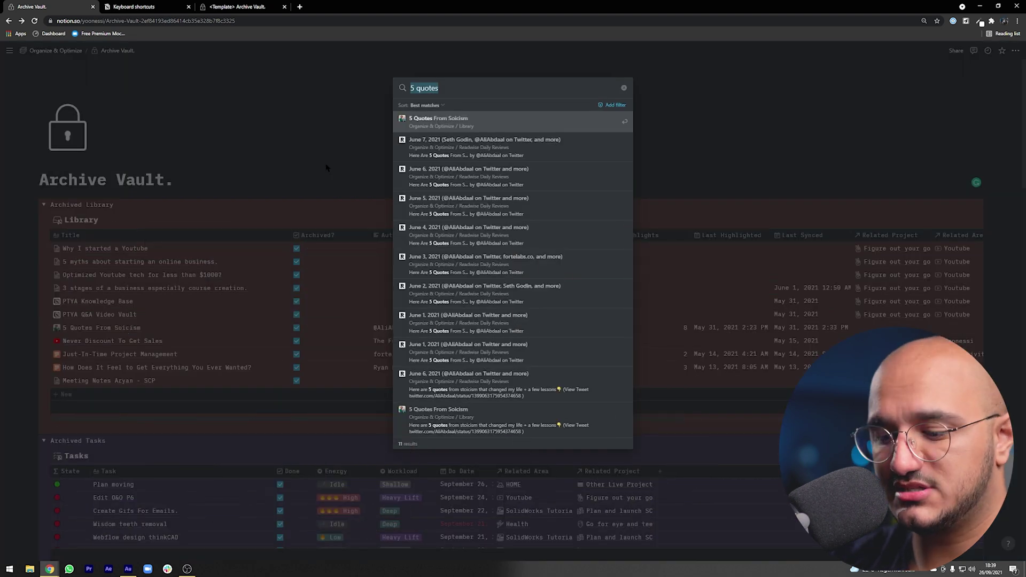
{"action": "type", "text": "discount"}
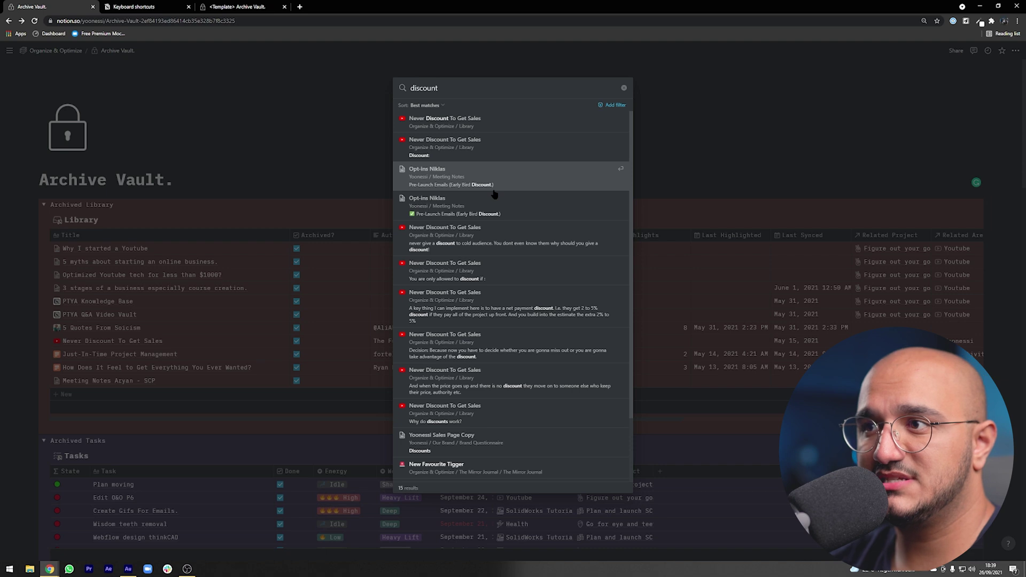
{"action": "left_click", "coordinate": [475, 129]}
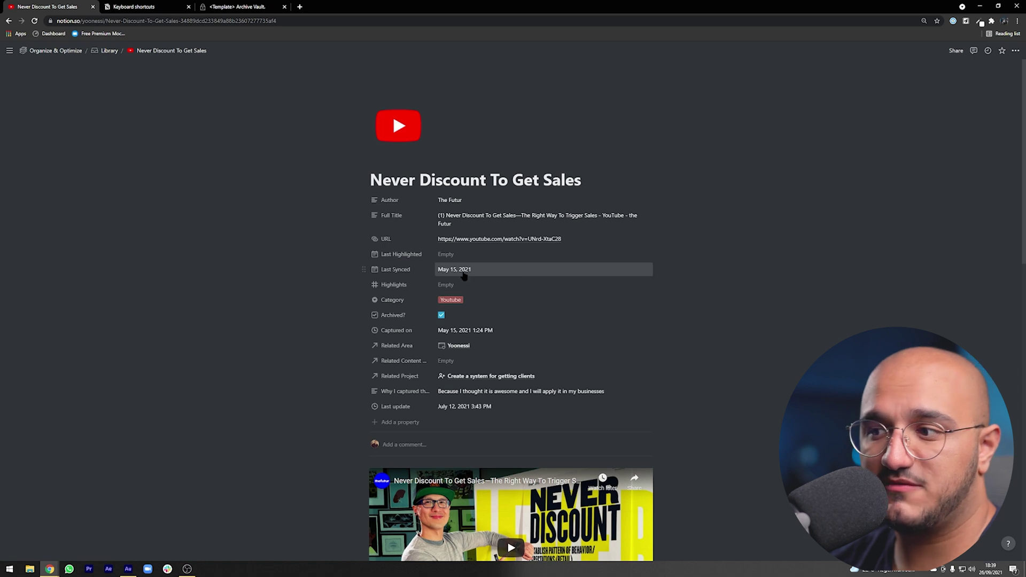
{"action": "scroll", "coordinate": [459, 273], "scroll_direction": "down", "scroll_amount": 5}
{"action": "scroll", "coordinate": [685, 232], "scroll_direction": "down", "scroll_amount": 8}
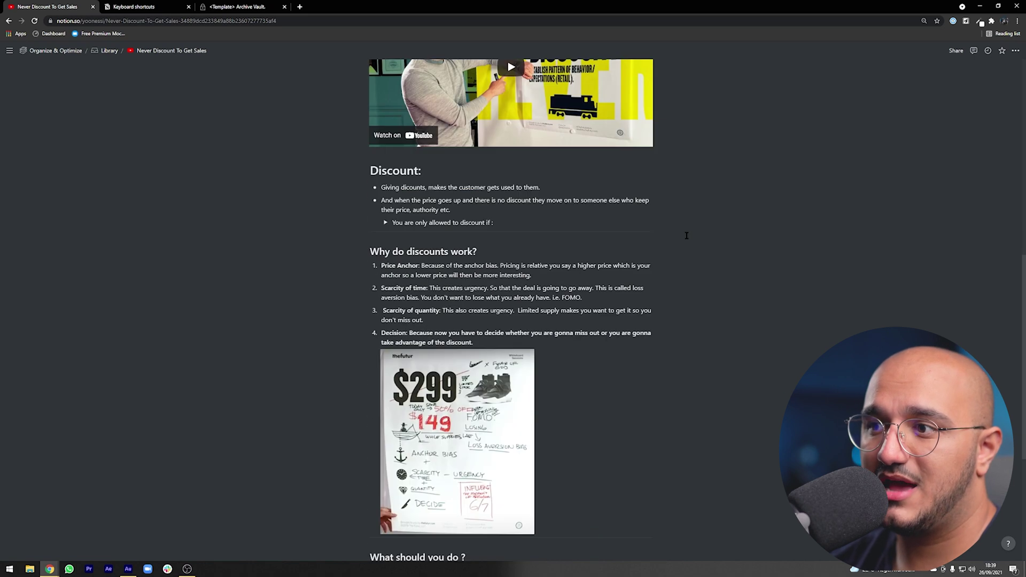
{"action": "scroll", "coordinate": [595, 403], "scroll_direction": "up", "scroll_amount": 7}
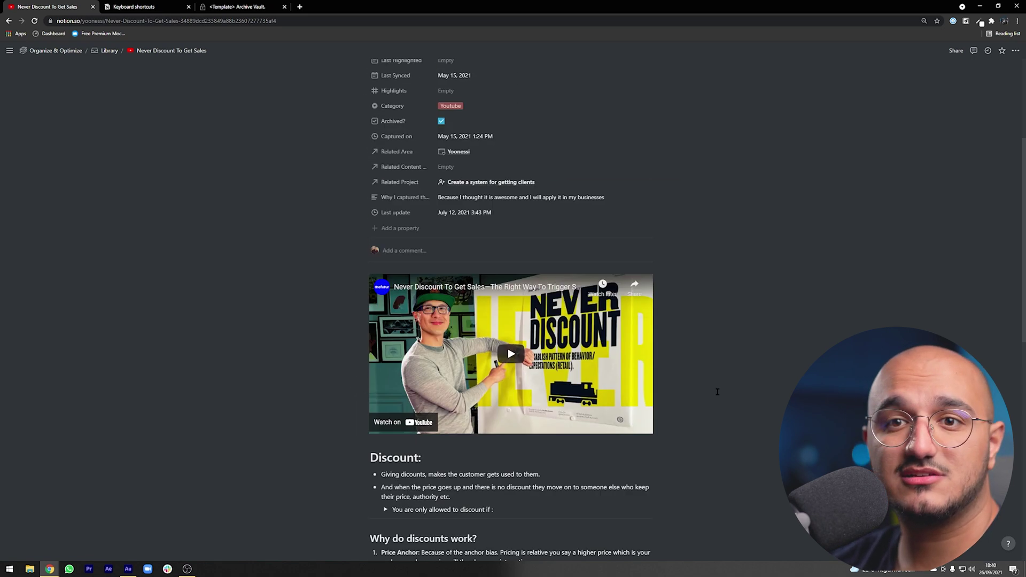
{"action": "scroll", "coordinate": [717, 392], "scroll_direction": "up", "scroll_amount": 4}
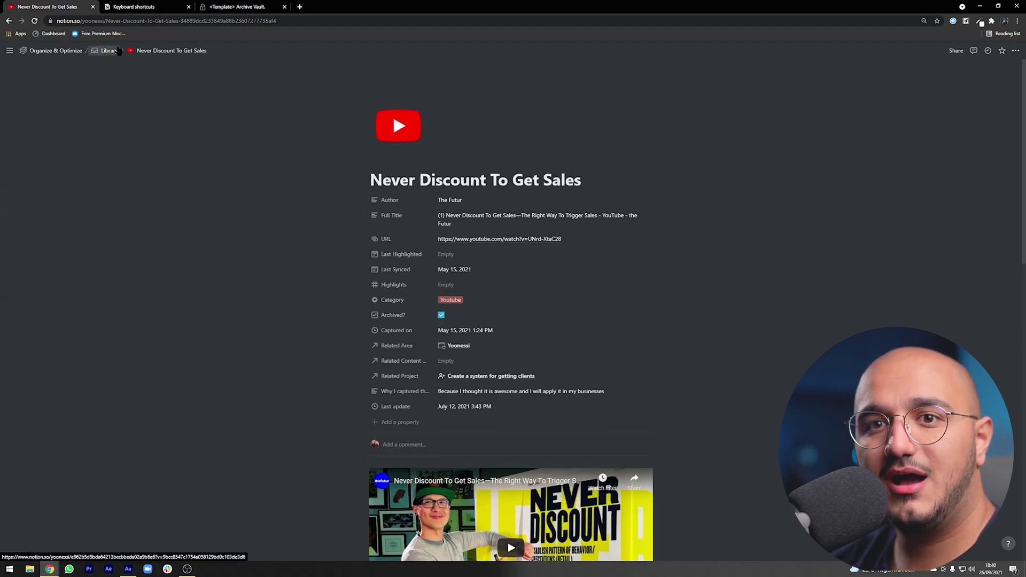
{"action": "left_click", "coordinate": [109, 50]}
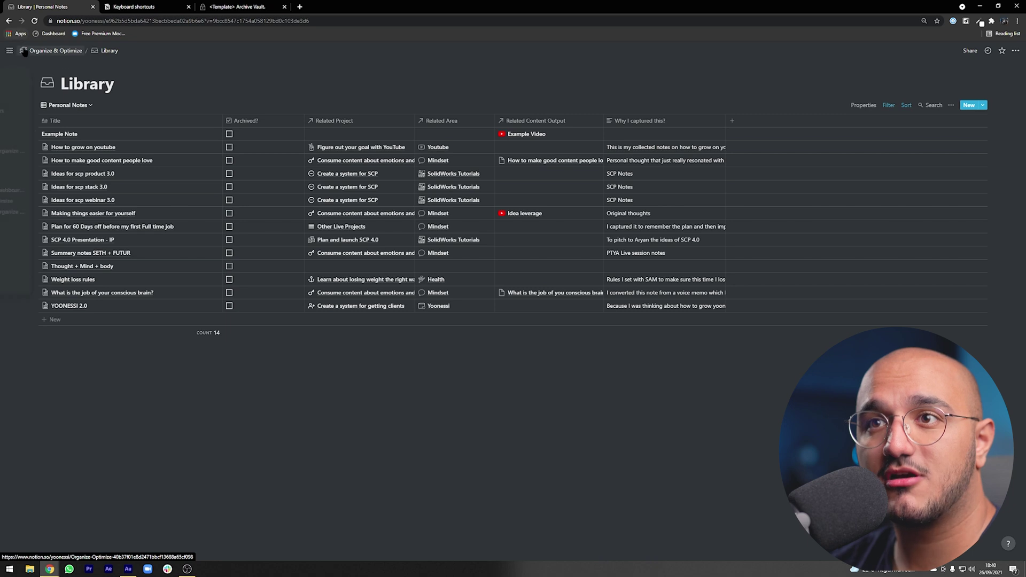
Step: Return to the Organize & Optimize page through the breadcrumb and scroll down its contents
{"action": "left_click", "coordinate": [42, 50]}
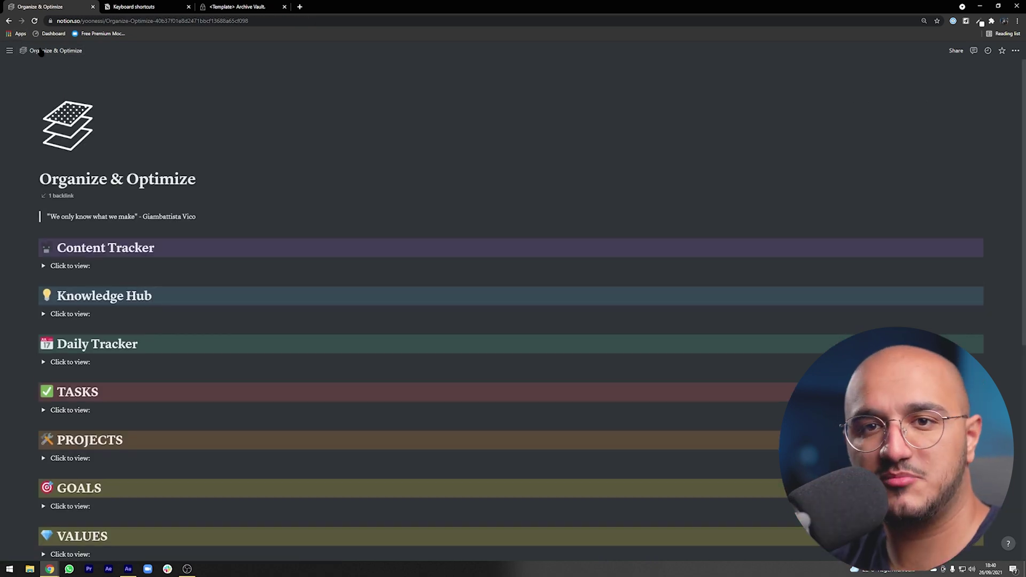
{"action": "scroll", "coordinate": [214, 152], "scroll_direction": "down", "scroll_amount": 10}
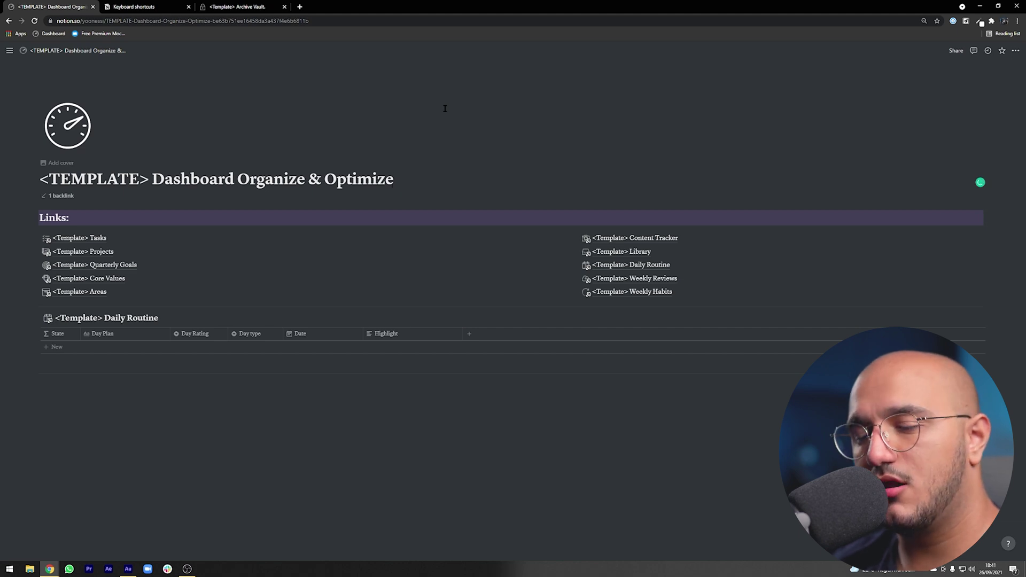
Step: Add a first Daily Routine row, dated September 26, 2021 with a green State
{"action": "left_click", "coordinate": [338, 442]}
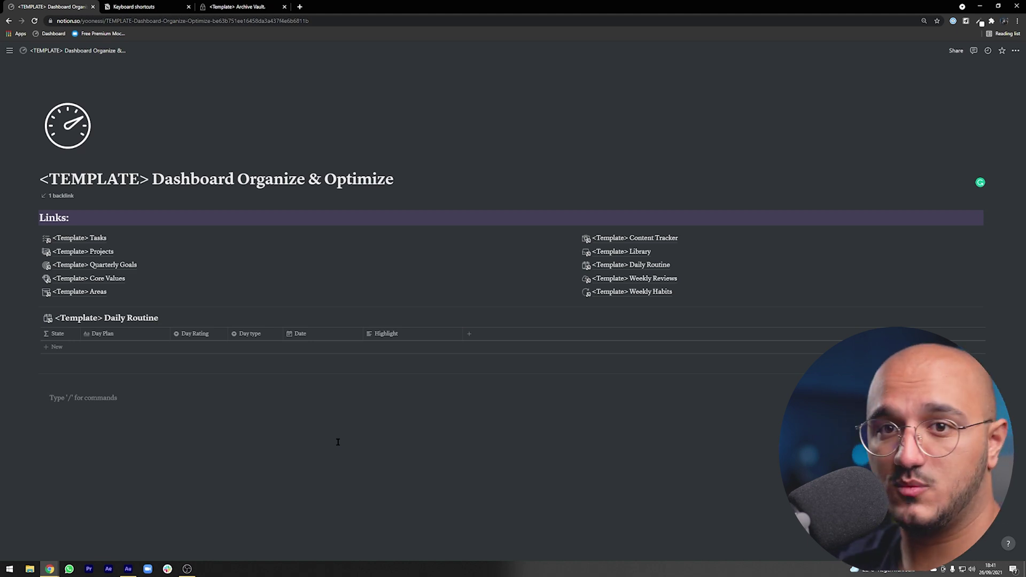
{"action": "left_click", "coordinate": [254, 346]}
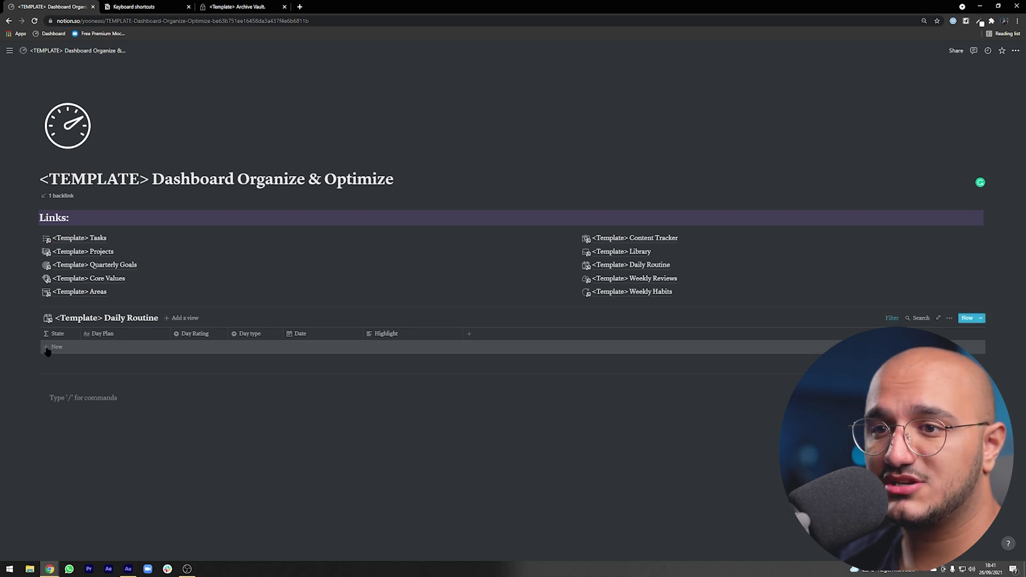
{"action": "left_click", "coordinate": [193, 483]}
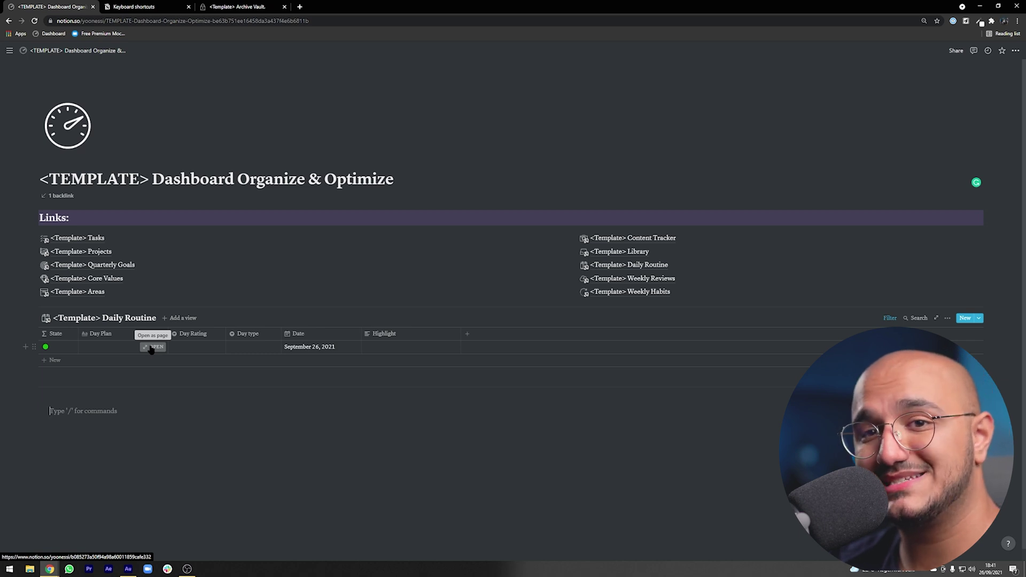
Step: Apply the Personal Day Plan template to the new entry and expand its 09:00 Deep work - Creative block
{"action": "left_click", "coordinate": [152, 346]}
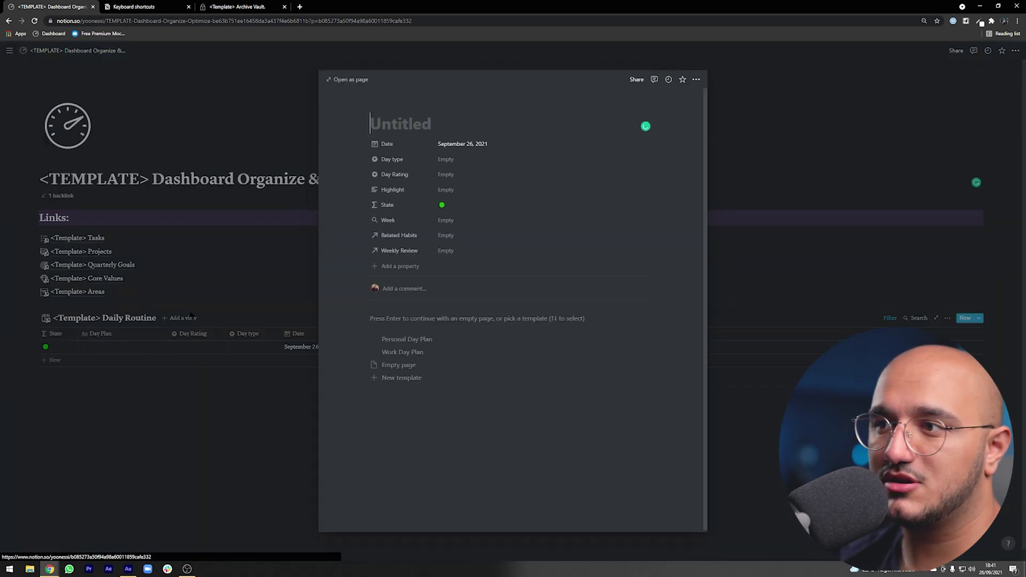
{"action": "left_click", "coordinate": [425, 340]}
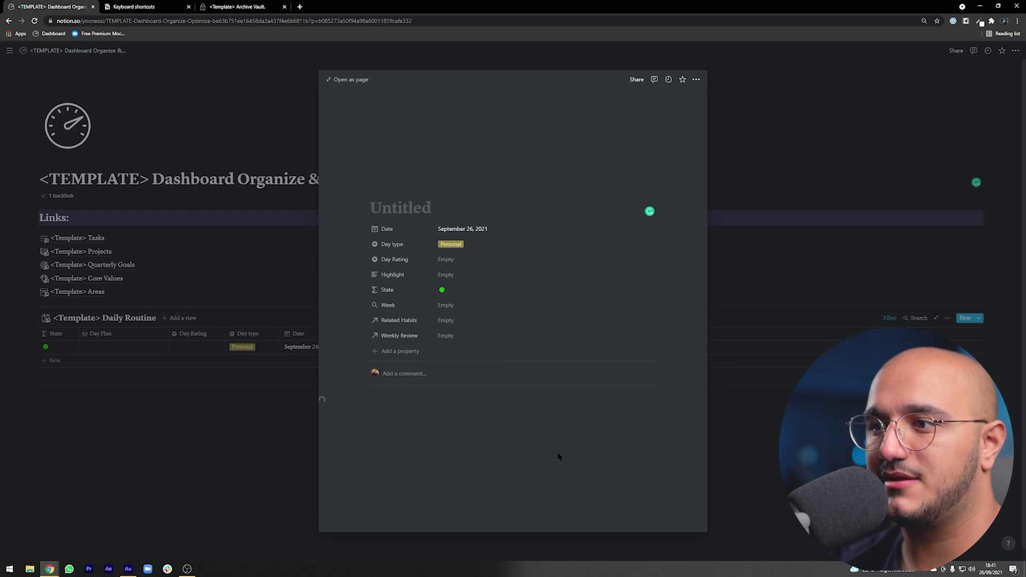
{"action": "scroll", "coordinate": [559, 457], "scroll_direction": "down", "scroll_amount": 2}
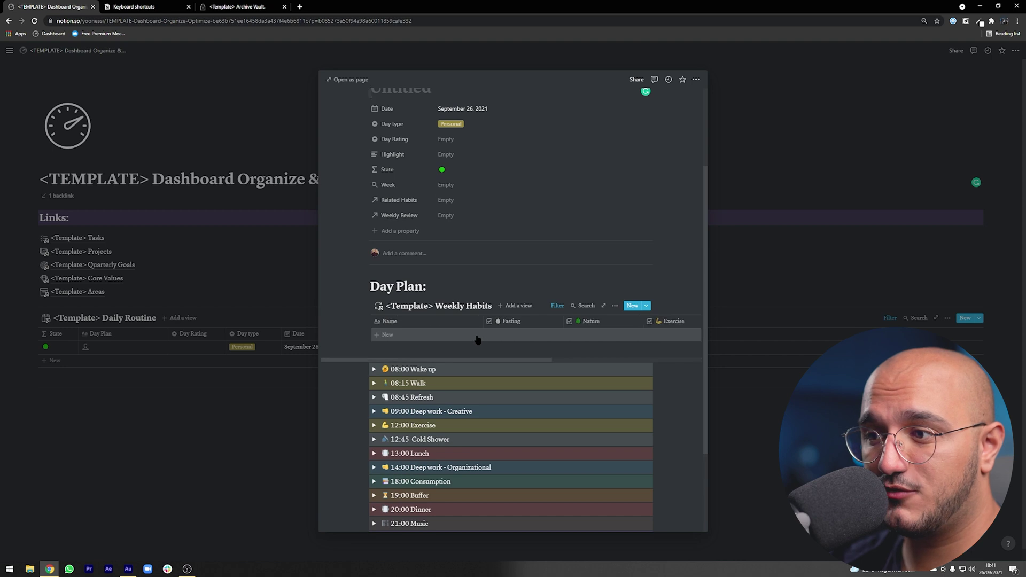
{"action": "scroll", "coordinate": [477, 340], "scroll_direction": "down", "scroll_amount": 2}
{"action": "scroll", "coordinate": [545, 394], "scroll_direction": "down", "scroll_amount": 1}
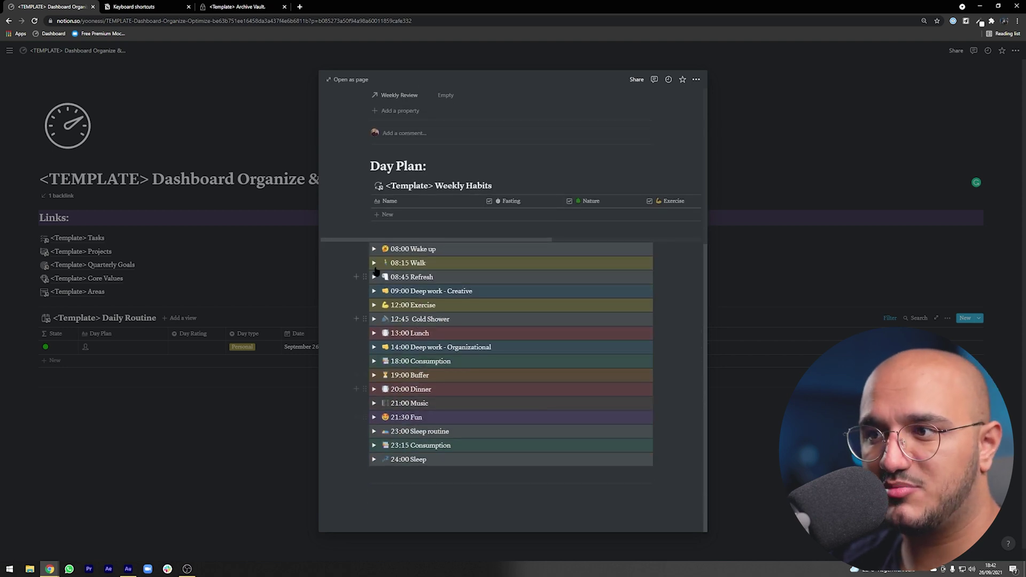
{"action": "left_click", "coordinate": [379, 293]}
{"action": "scroll", "coordinate": [508, 321], "scroll_direction": "down", "scroll_amount": 1}
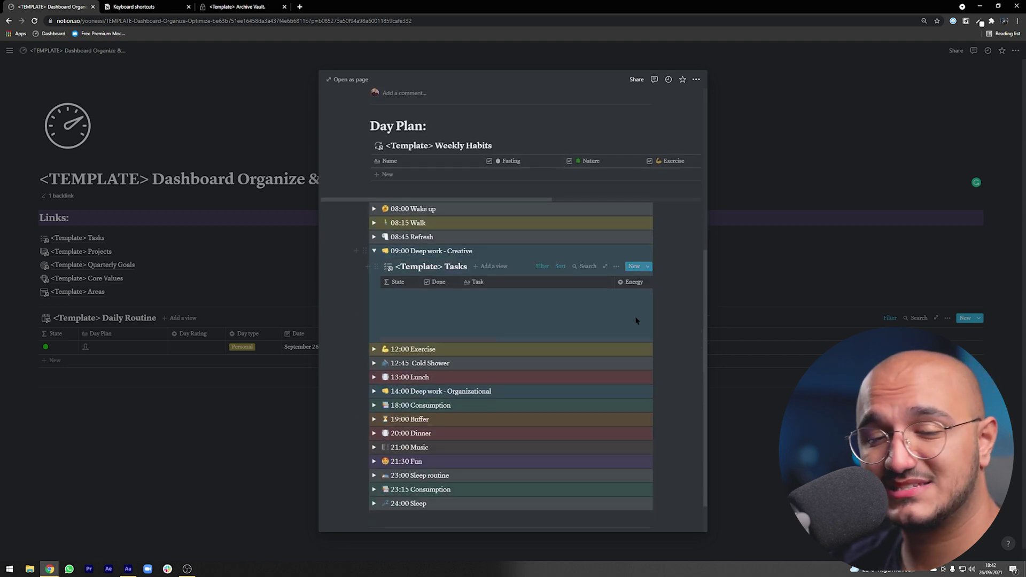
{"action": "scroll", "coordinate": [454, 299], "scroll_direction": "up", "scroll_amount": 7}
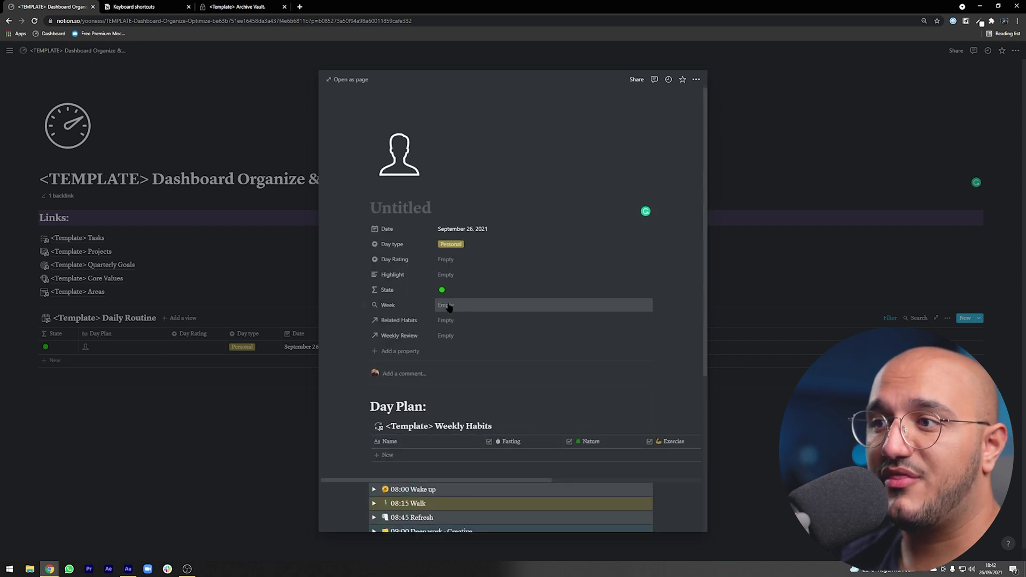
Step: Check the Highlight, Related Habits and Weekly Review properties, leaving them empty
{"action": "left_click", "coordinate": [466, 278]}
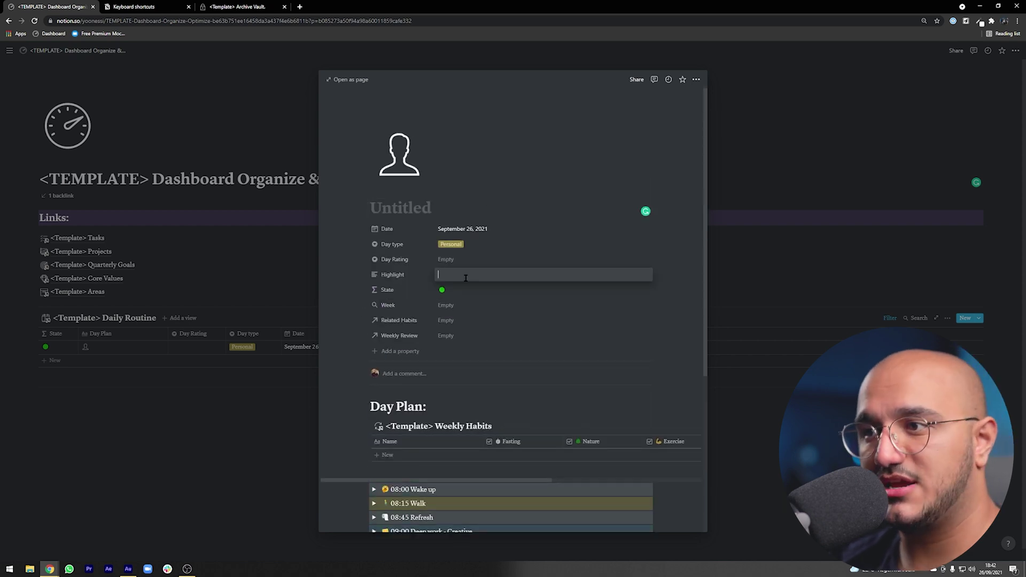
{"action": "left_click", "coordinate": [452, 259]}
{"action": "key", "text": "Escape"}
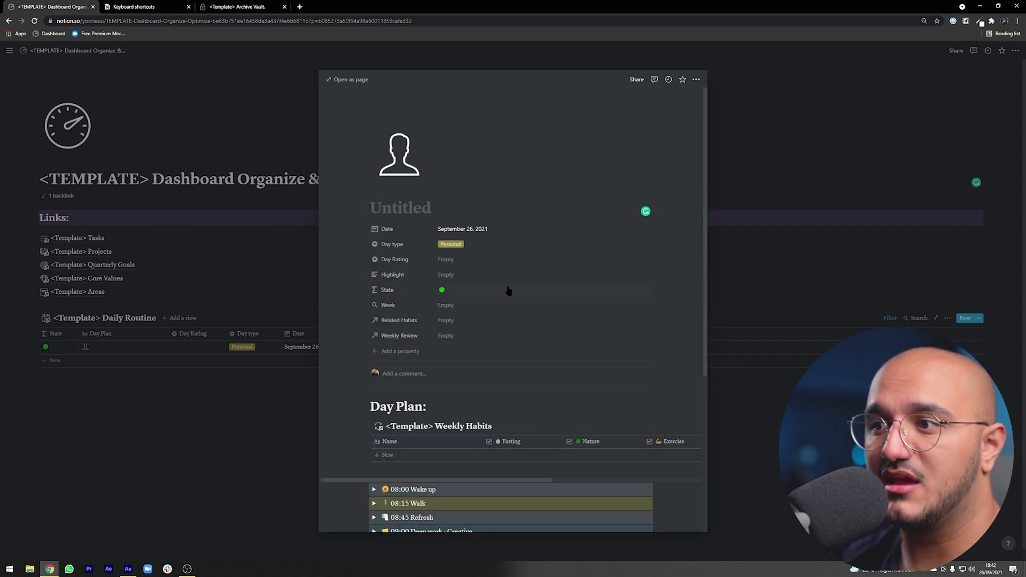
{"action": "left_click", "coordinate": [468, 321]}
{"action": "key", "text": "Escape"}
{"action": "left_click", "coordinate": [457, 321]}
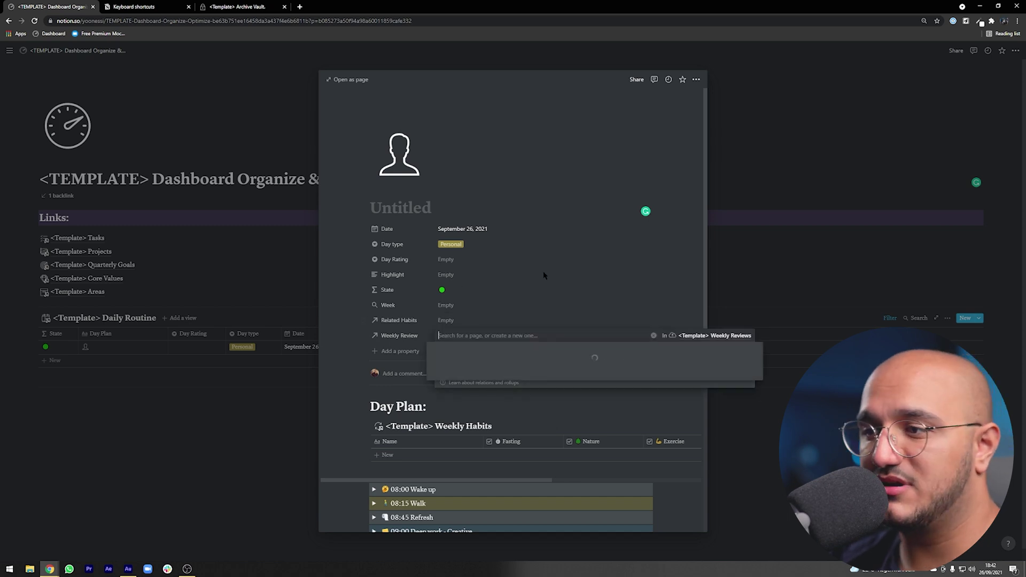
{"action": "key", "text": "Escape"}
Step: Close the entry preview to return to the dashboard's single Personal Daily Routine row
{"action": "left_click", "coordinate": [202, 419]}
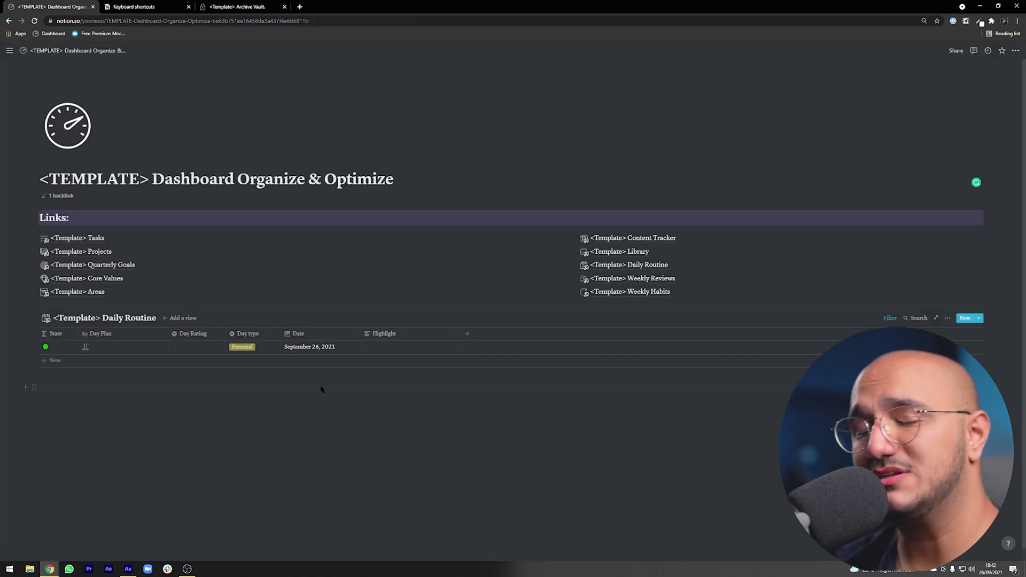